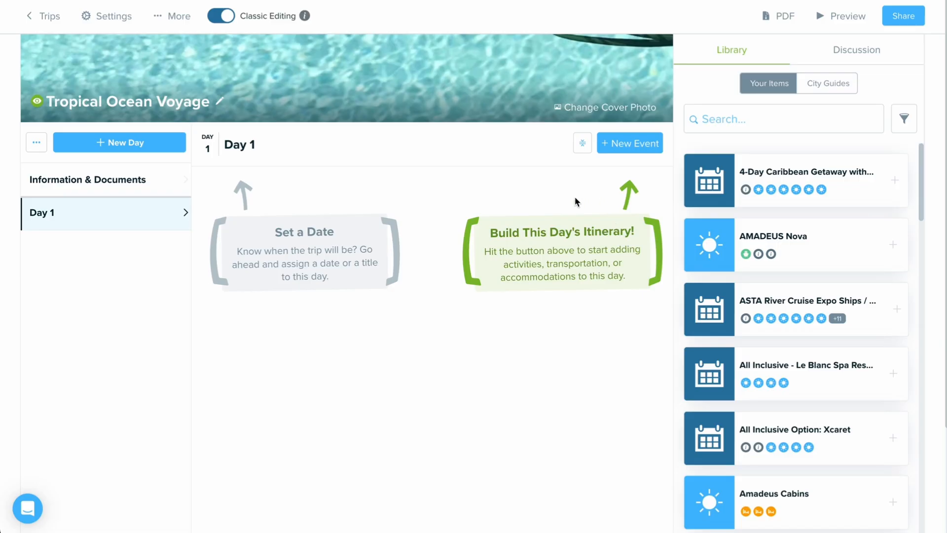
Step: Add an Activity event to Day 1 and title it "Bimini Islands"
click(627, 150)
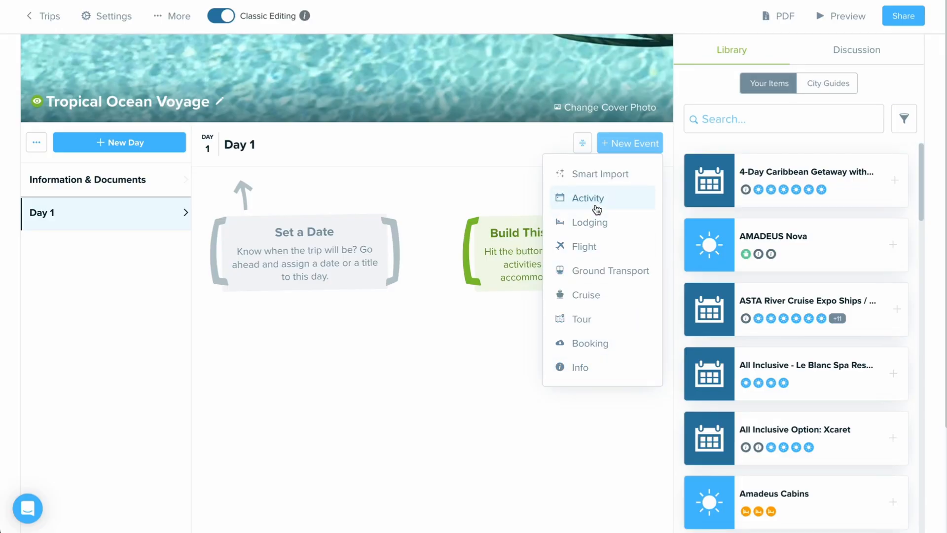
click(615, 204)
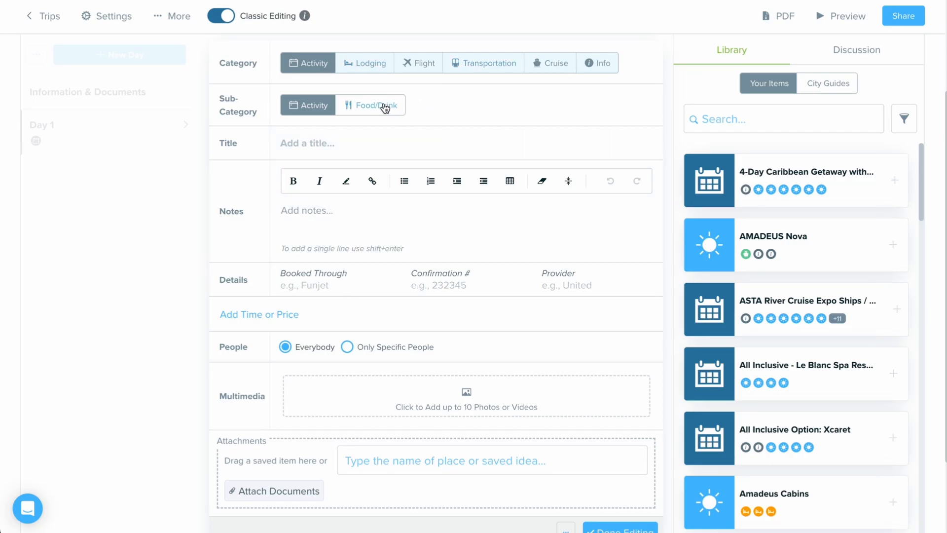
click(393, 149)
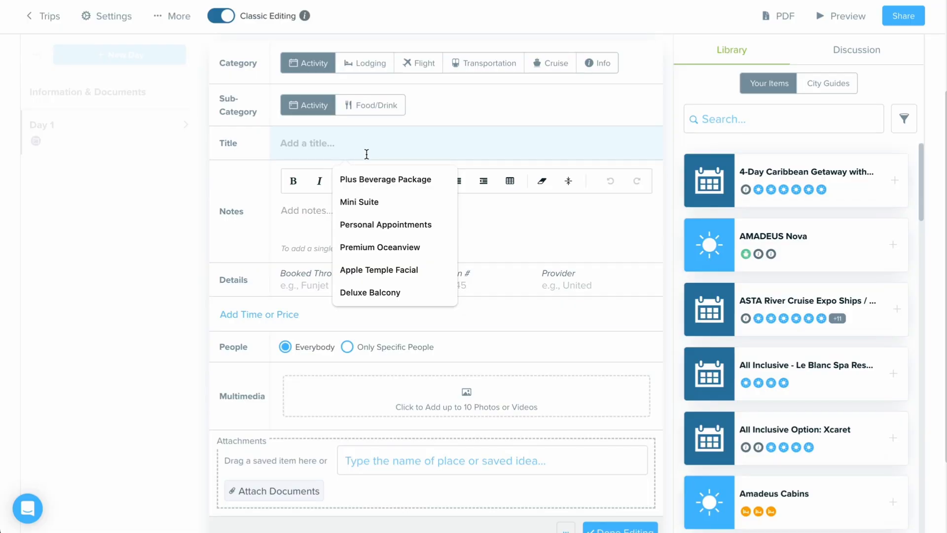
text(Bimini Islands)
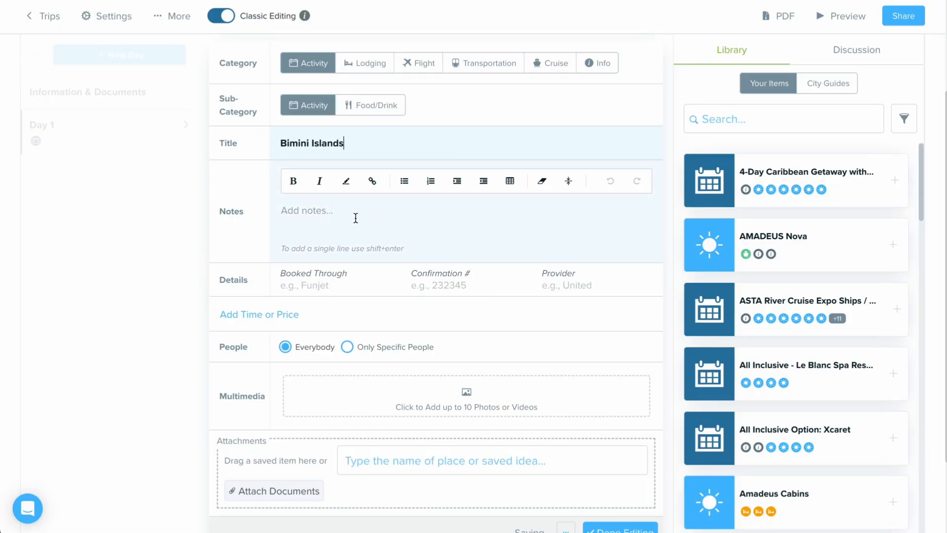
Step: Expand the Bimini Islands event form to include the time and price fields
click(287, 212)
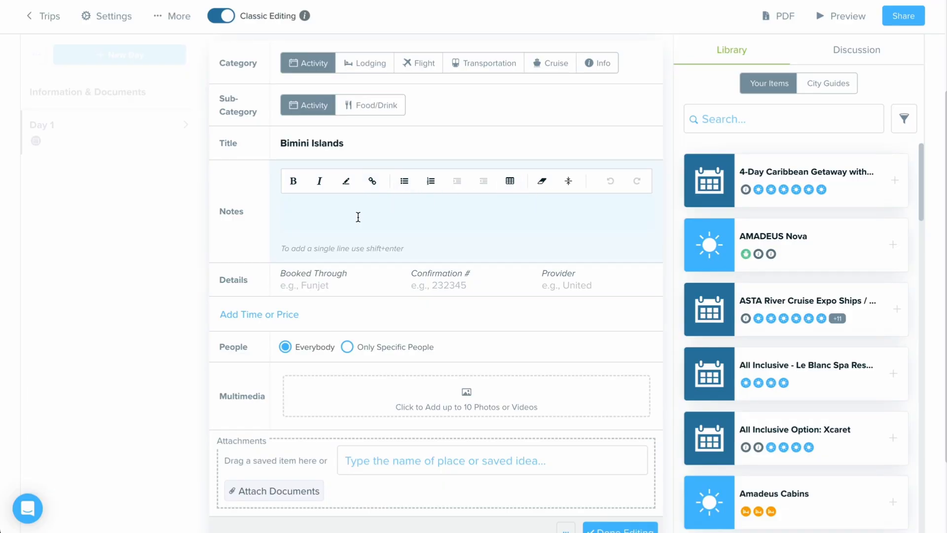
scroll(358, 216, down, 1)
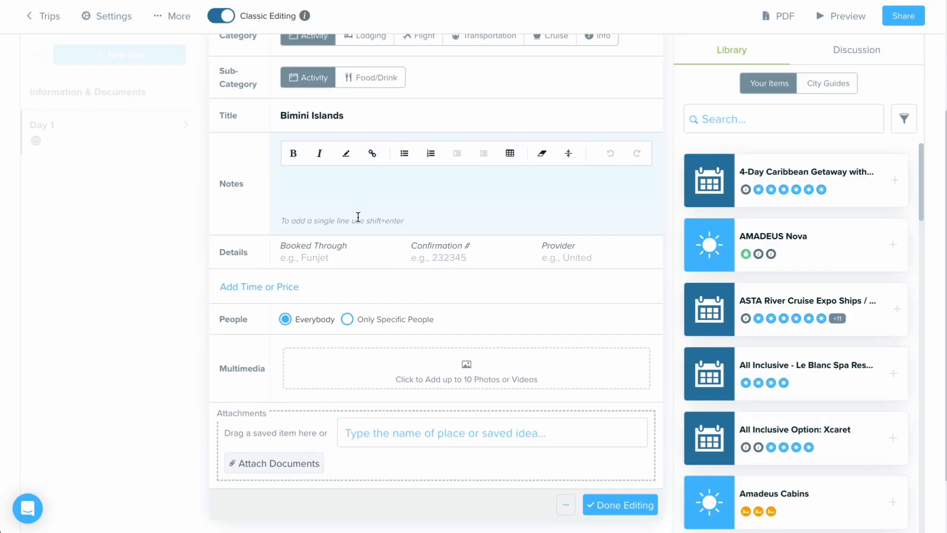
click(254, 288)
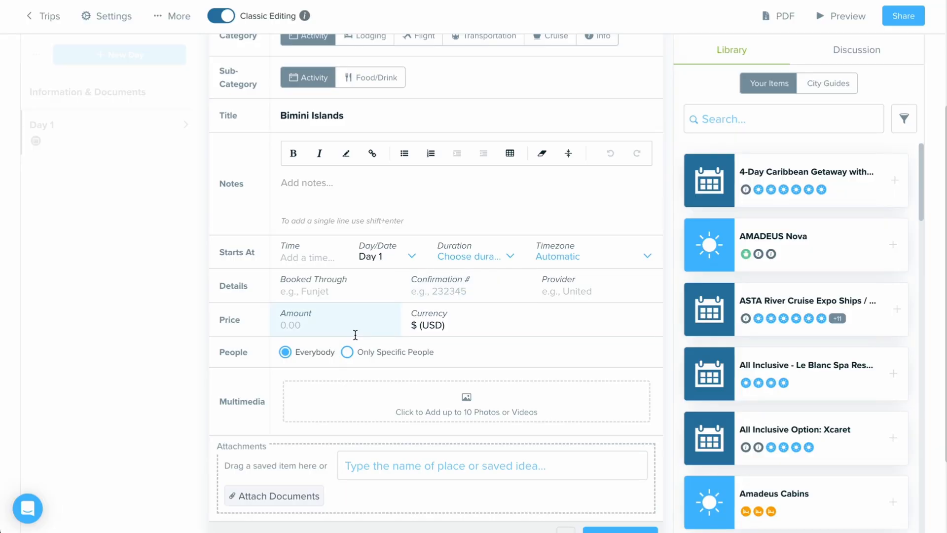
click(448, 327)
click(448, 327)
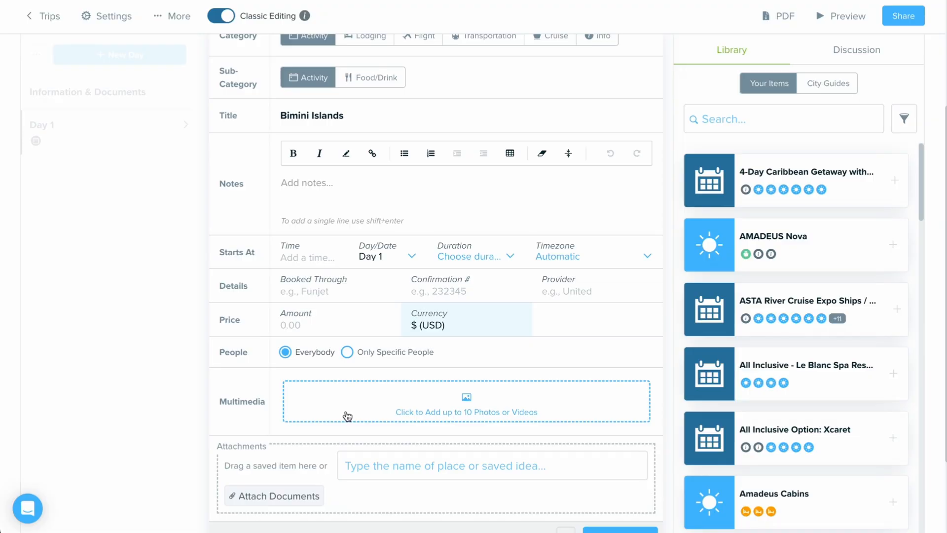
Step: Search the royalty-free image database for "Snorkeling" to add multimedia to the event
click(434, 399)
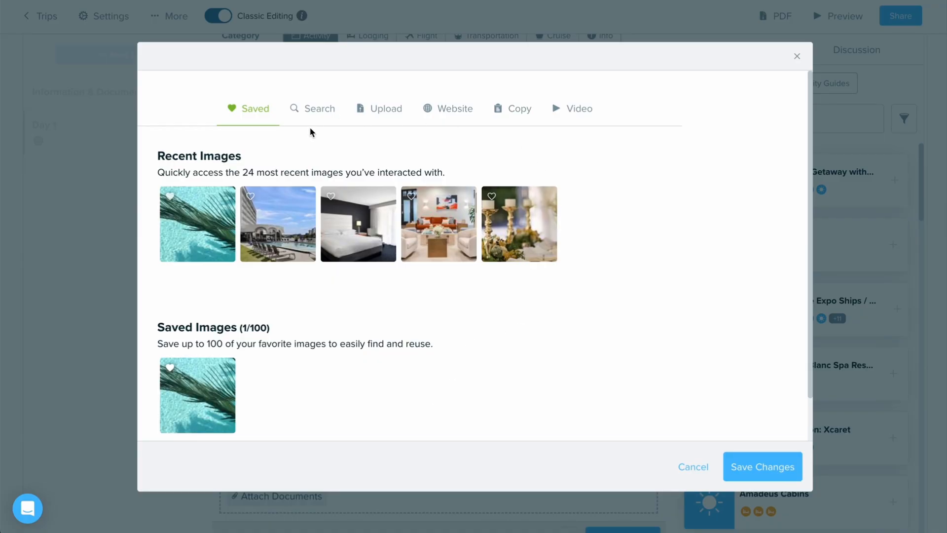
click(312, 109)
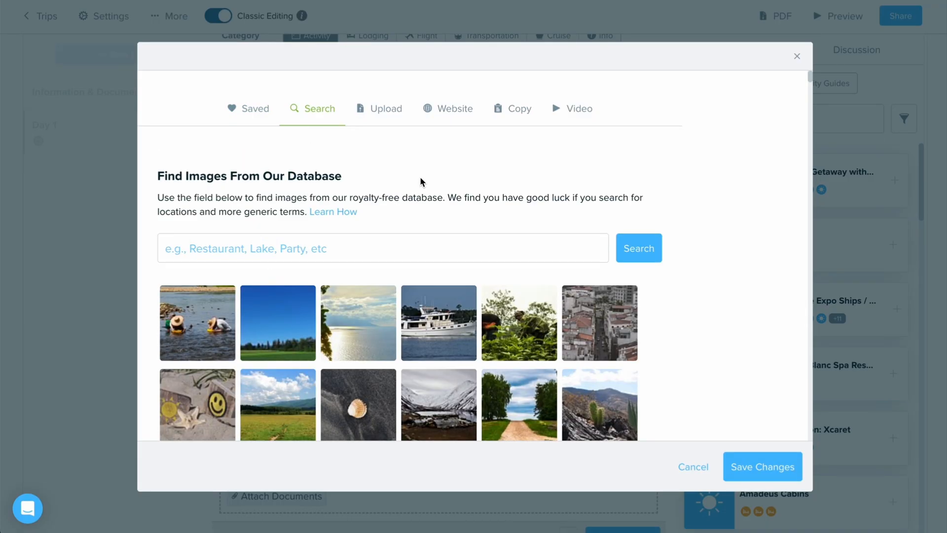
click(402, 246)
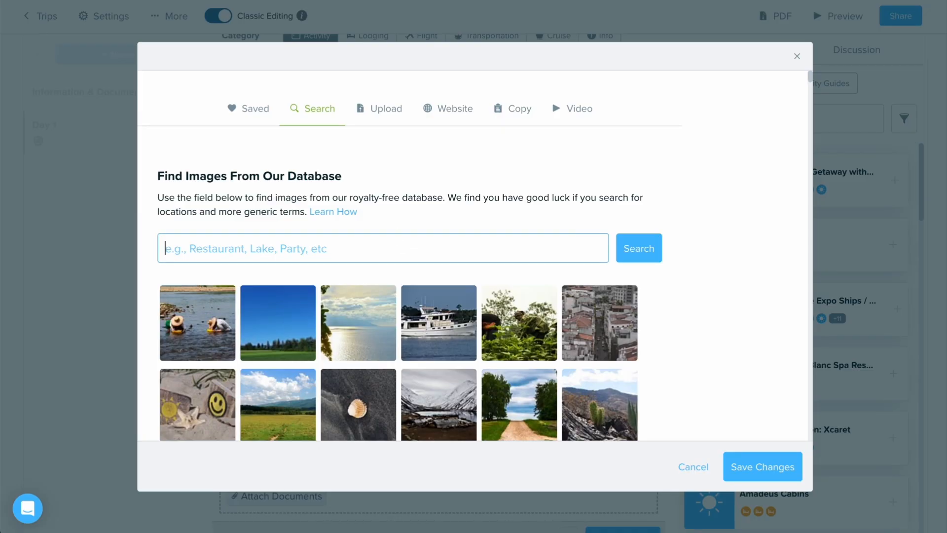
text(Snorkeling)
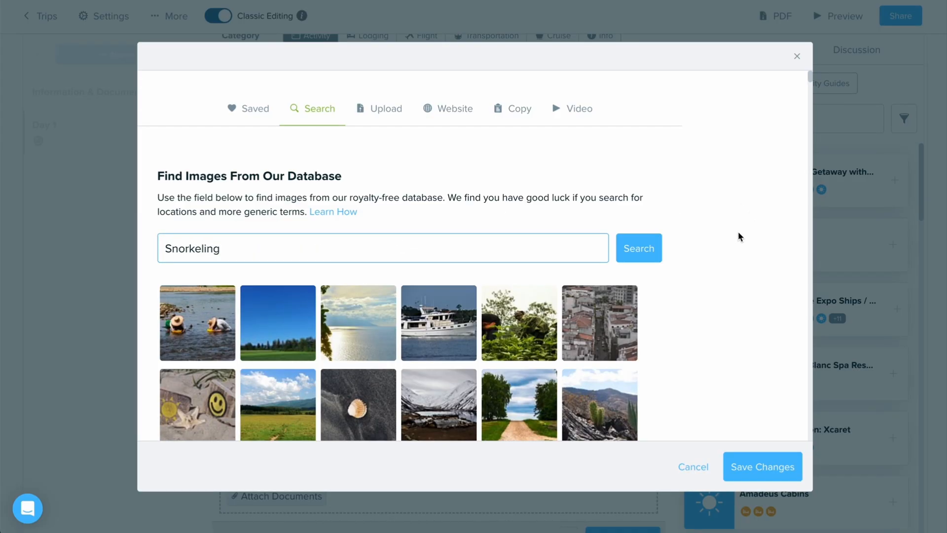
click(634, 261)
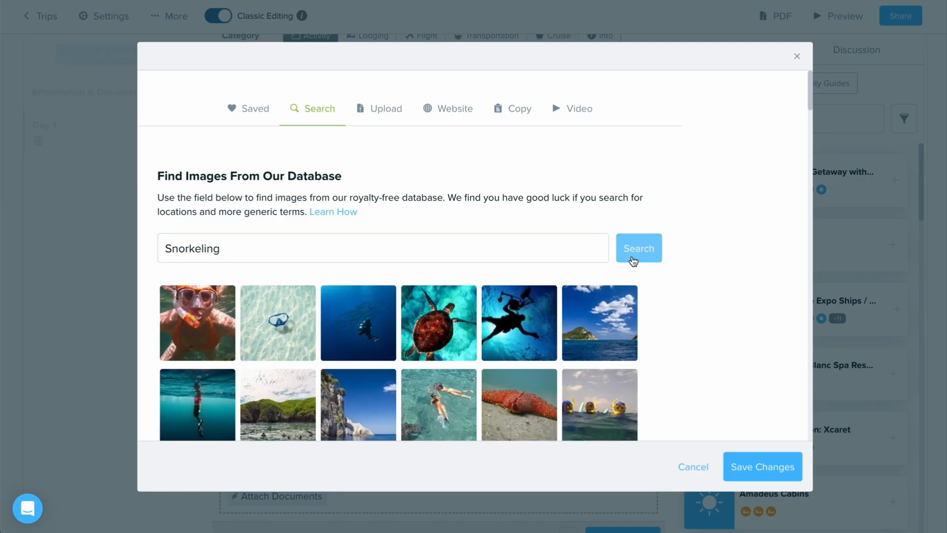
Step: Select the photo of orange striped fish over a reef from the snorkeling image results
scroll(608, 299, down, 5)
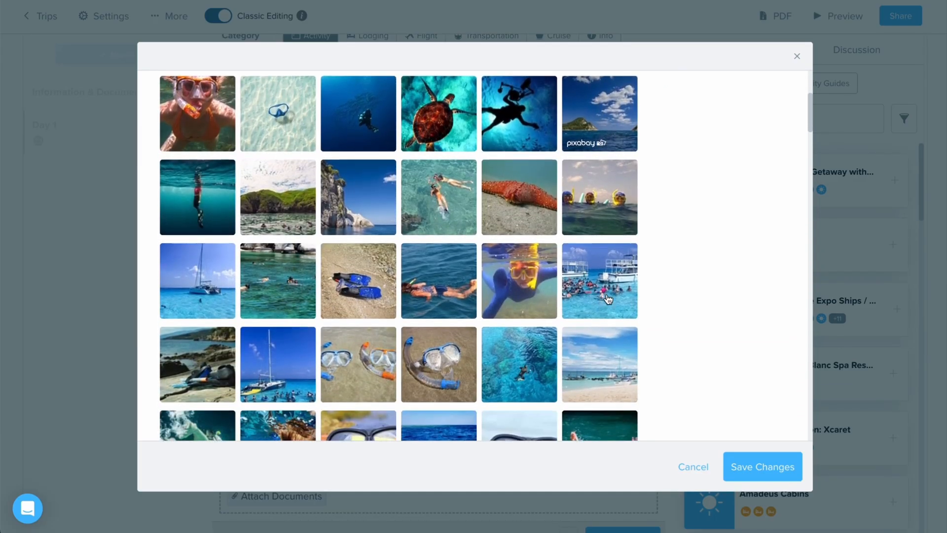
scroll(608, 299, down, 10)
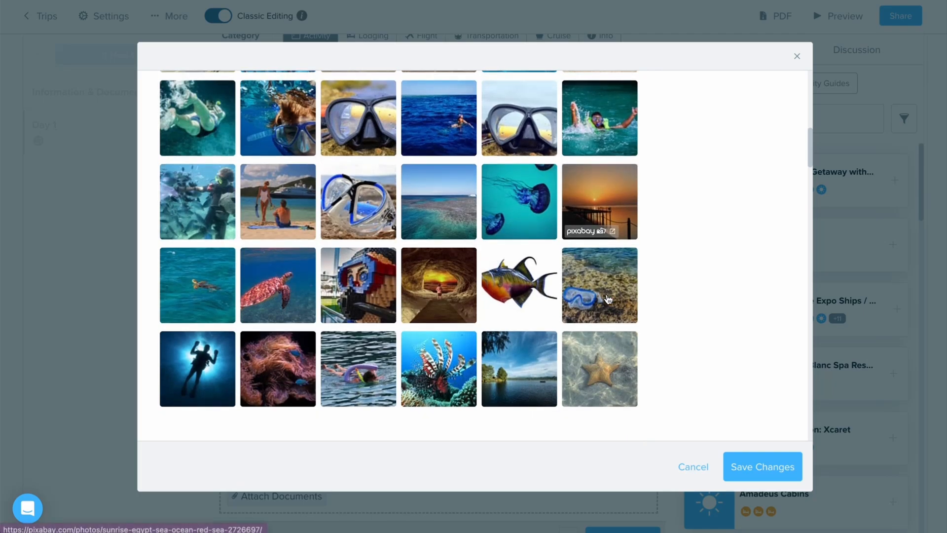
scroll(608, 298, down, 7)
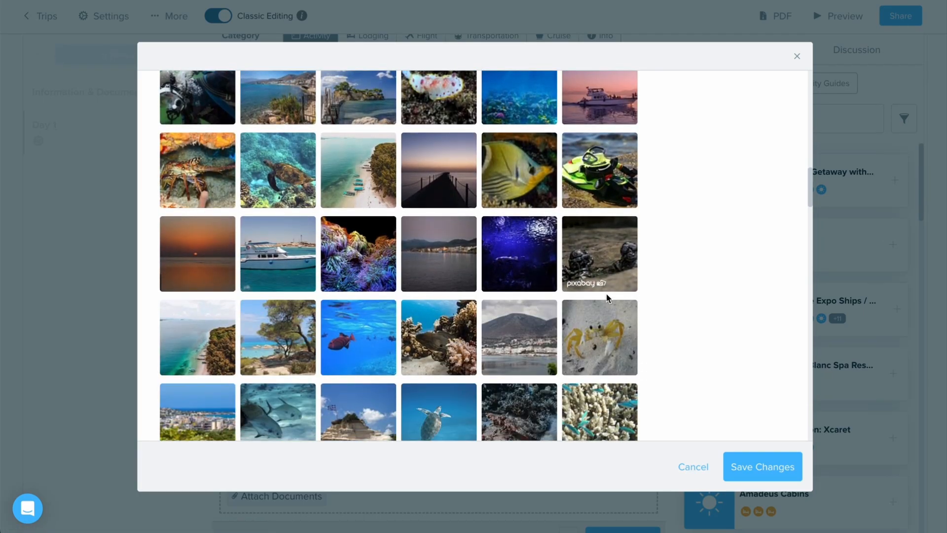
scroll(609, 299, down, 3)
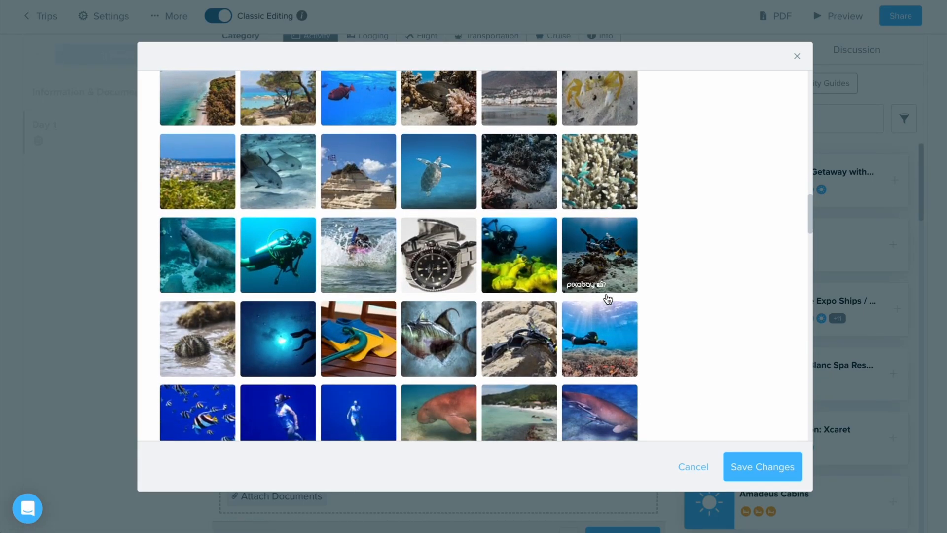
scroll(633, 310, down, 5)
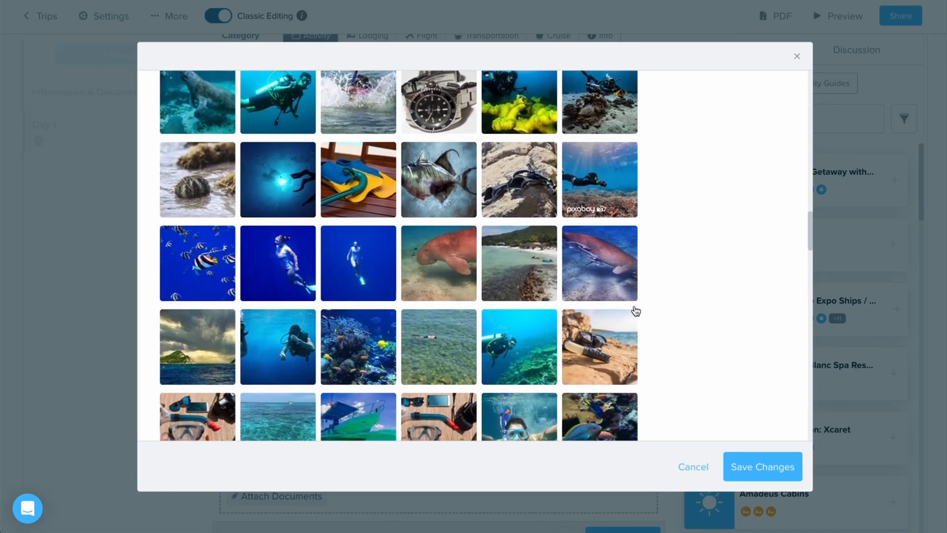
scroll(636, 310, down, 5)
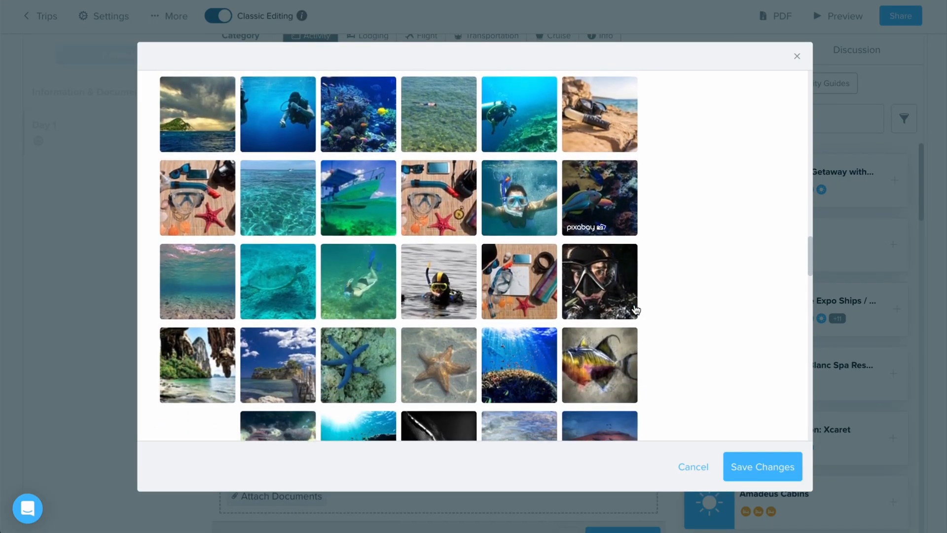
scroll(636, 309, down, 5)
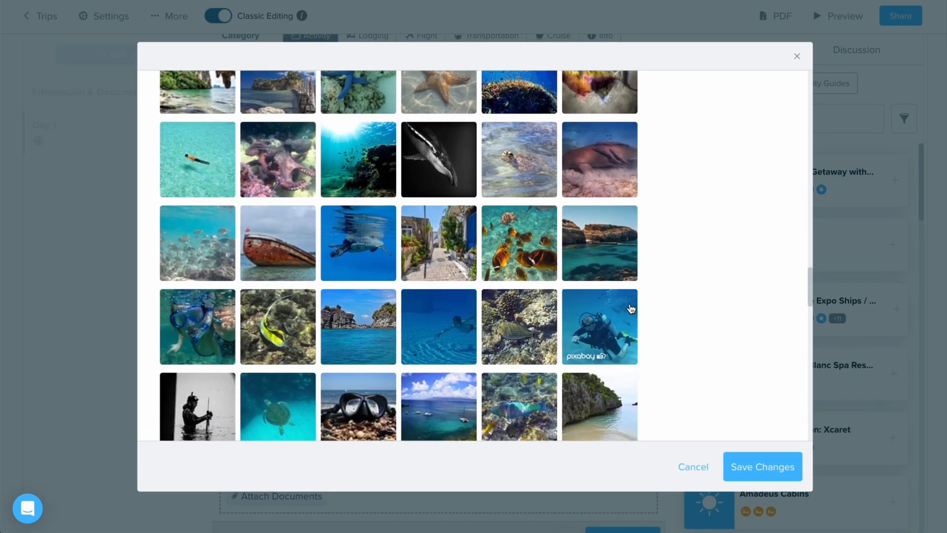
click(520, 254)
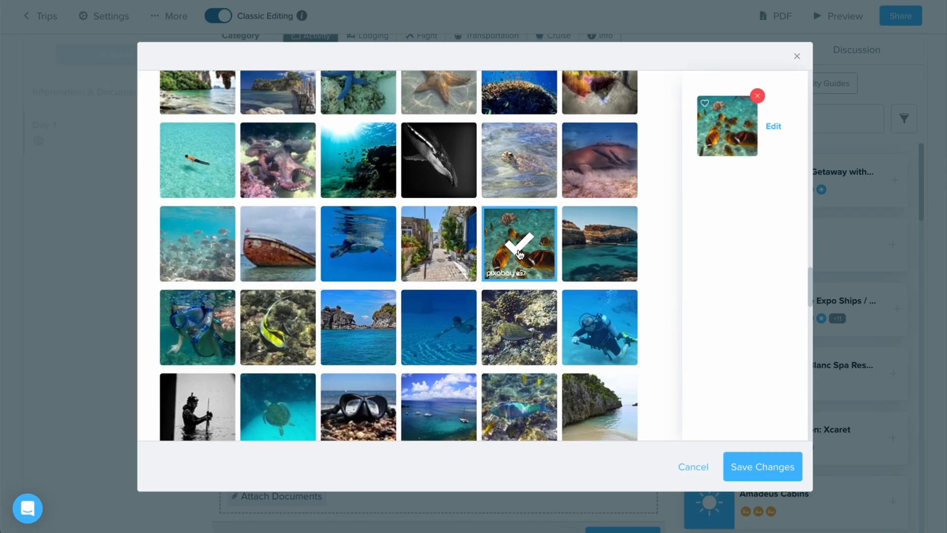
Step: Fetch images from the pasted virginvoyages.com shore-excursions page for The Beach Club at Bimini
scroll(406, 197, up, 15)
click(382, 109)
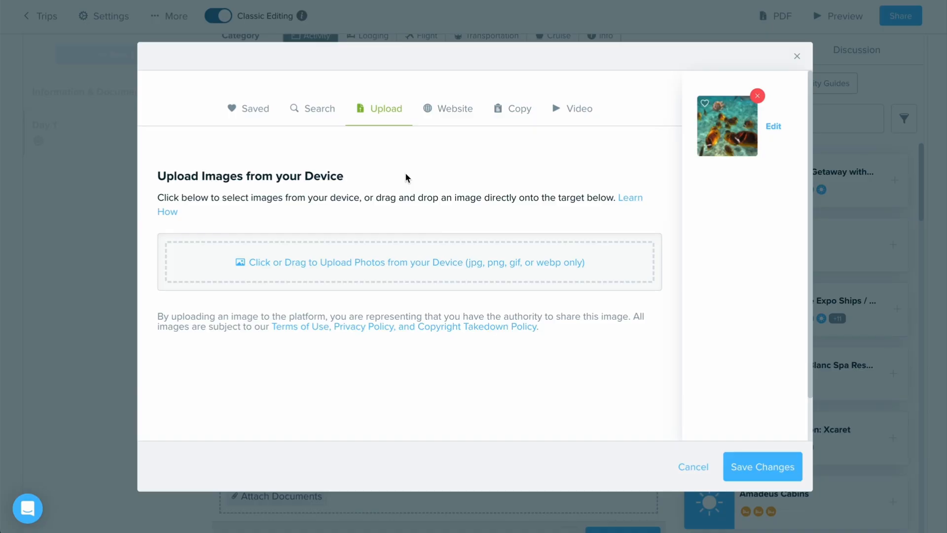
click(446, 107)
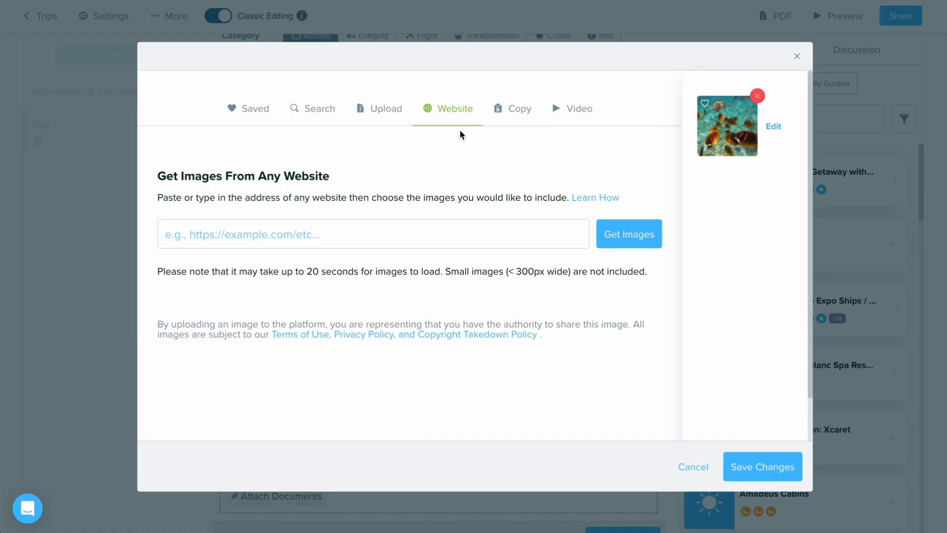
click(406, 233)
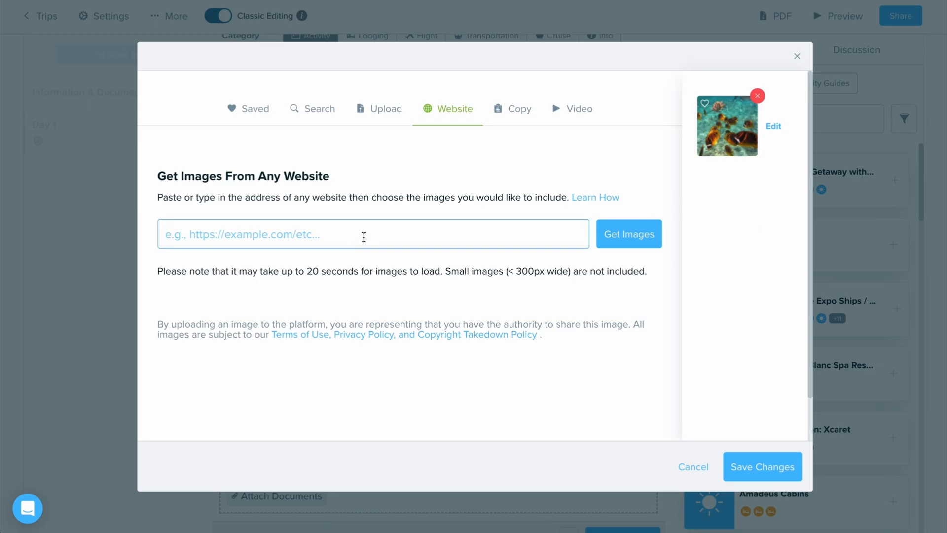
key(ctrl+v)
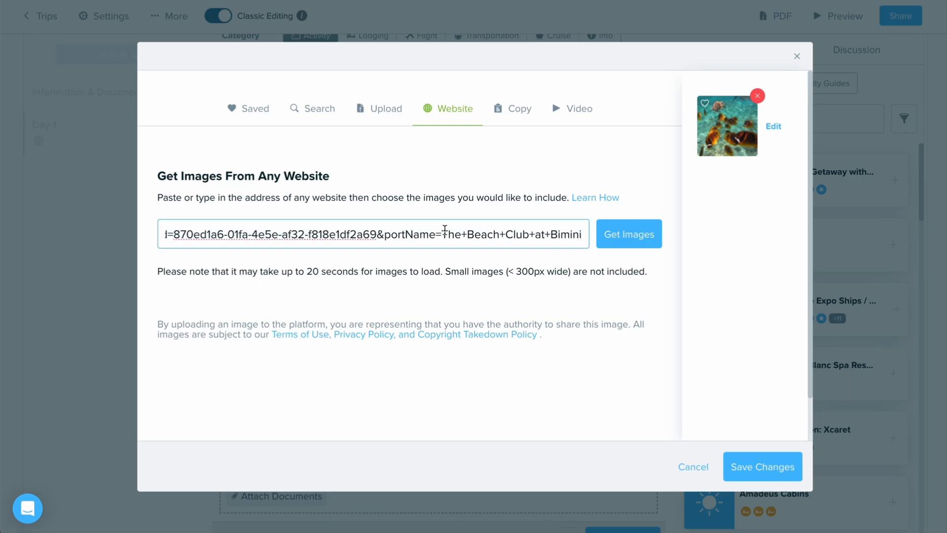
click(638, 229)
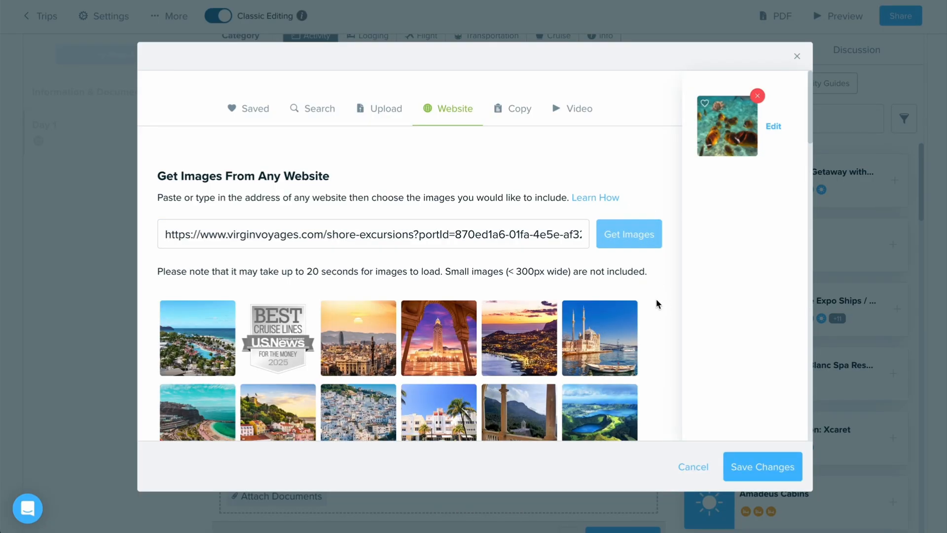
Step: Select three of the website's images: the fishing rods at sea, the bright beach with waves, and the purple-orange sunset beach
scroll(653, 301, down, 2)
scroll(651, 301, down, 3)
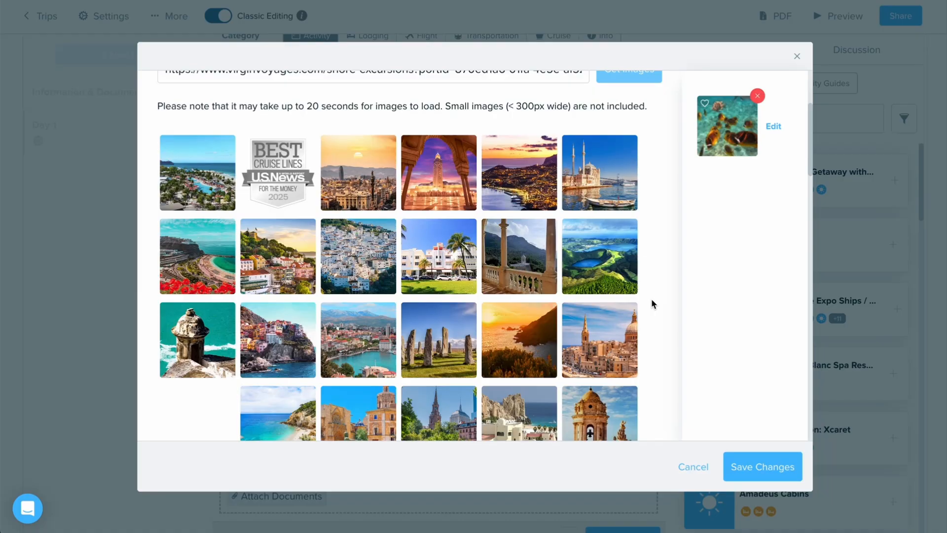
scroll(651, 297, down, 4)
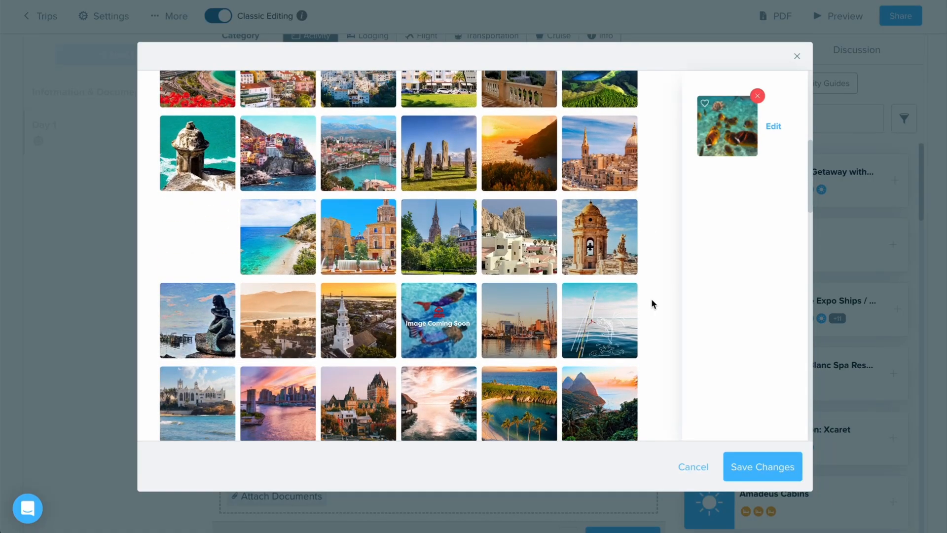
click(628, 310)
scroll(628, 310, down, 2)
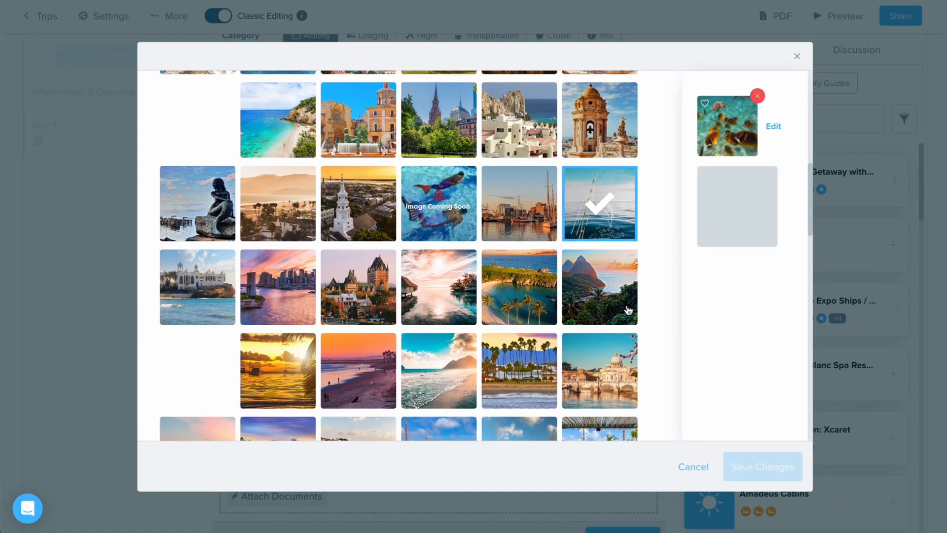
click(452, 370)
scroll(451, 365, down, 2)
click(351, 247)
scroll(552, 197, up, 15)
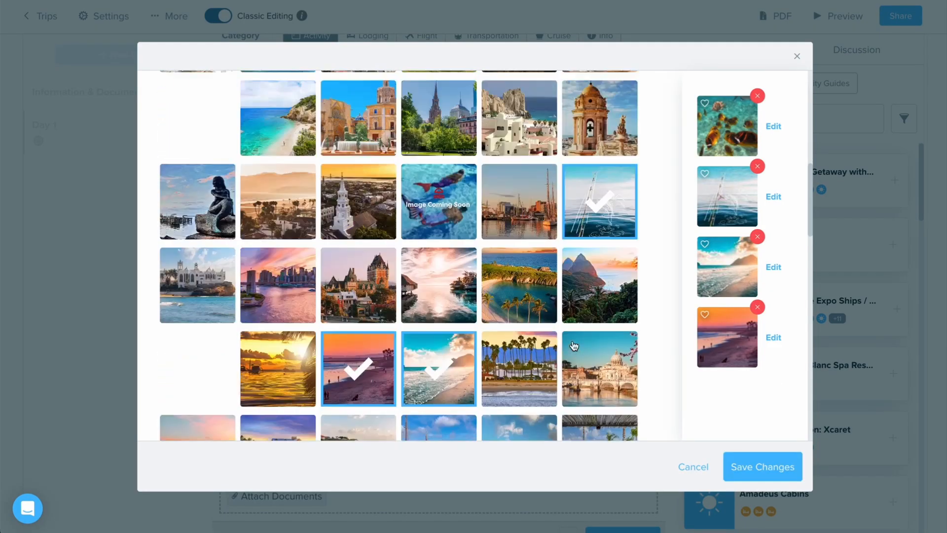
click(520, 106)
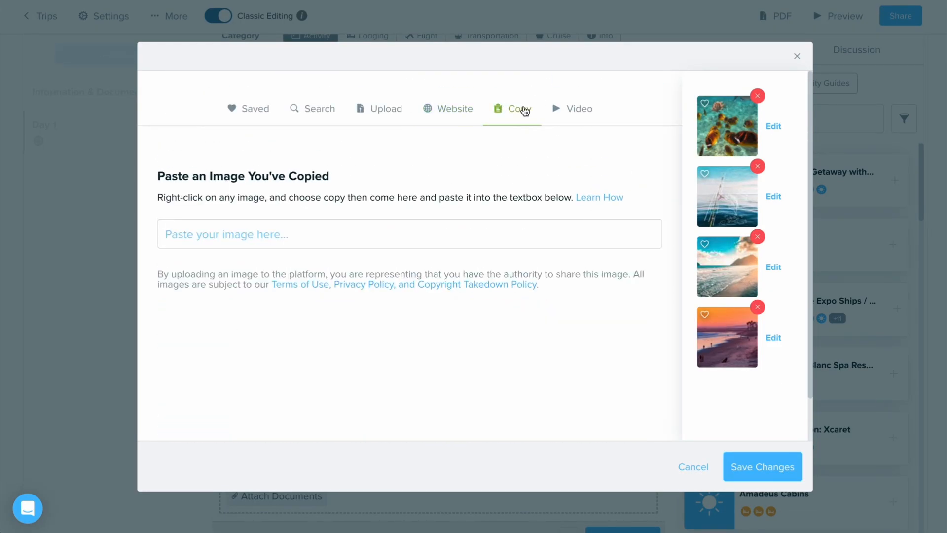
click(510, 118)
click(577, 113)
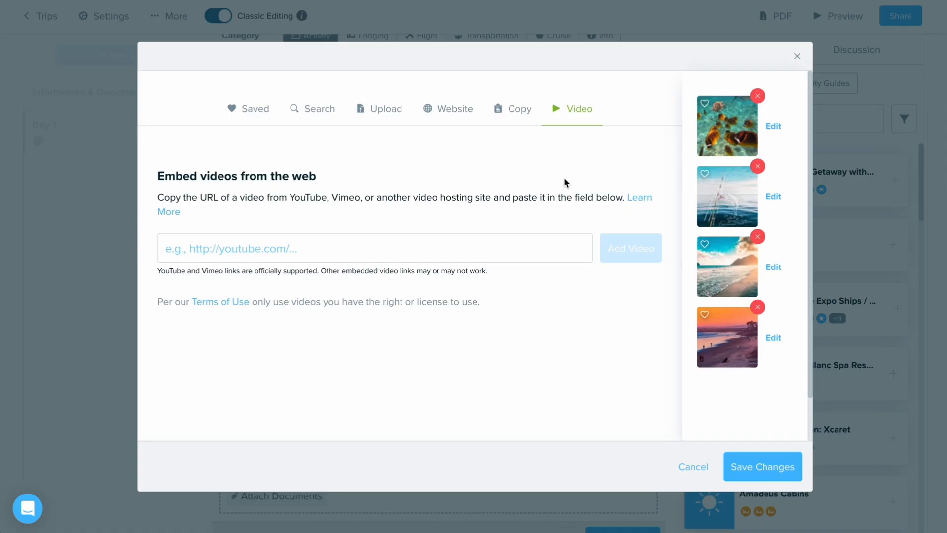
click(503, 248)
key(ctrl+v)
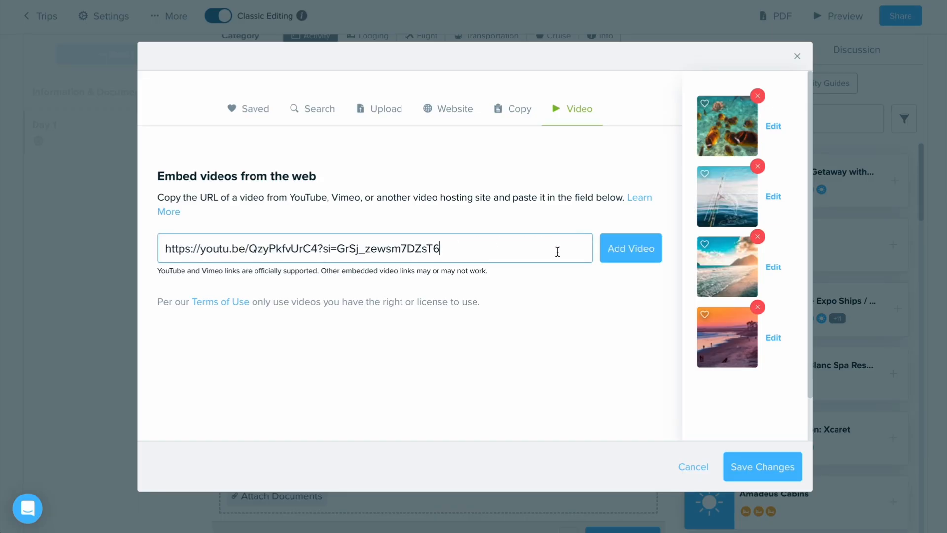
click(626, 251)
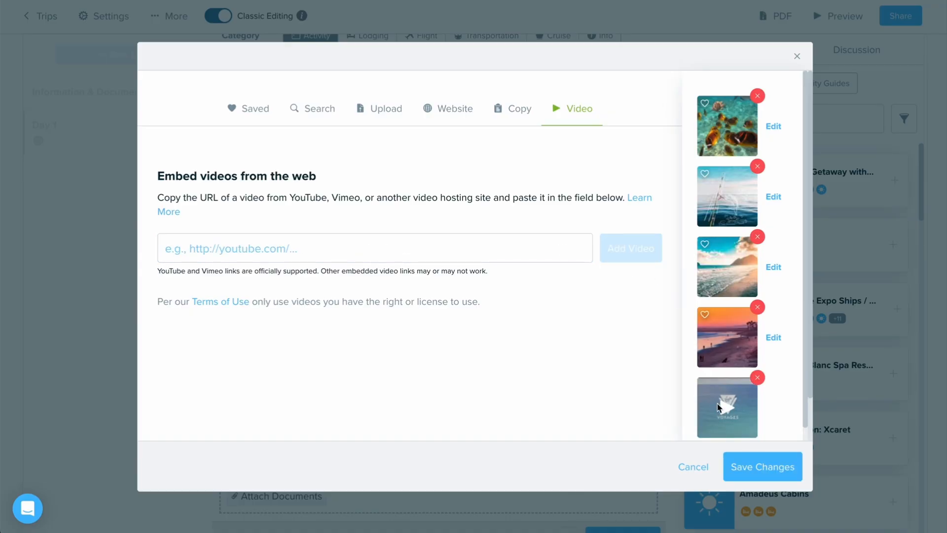
scroll(651, 399, down, 1)
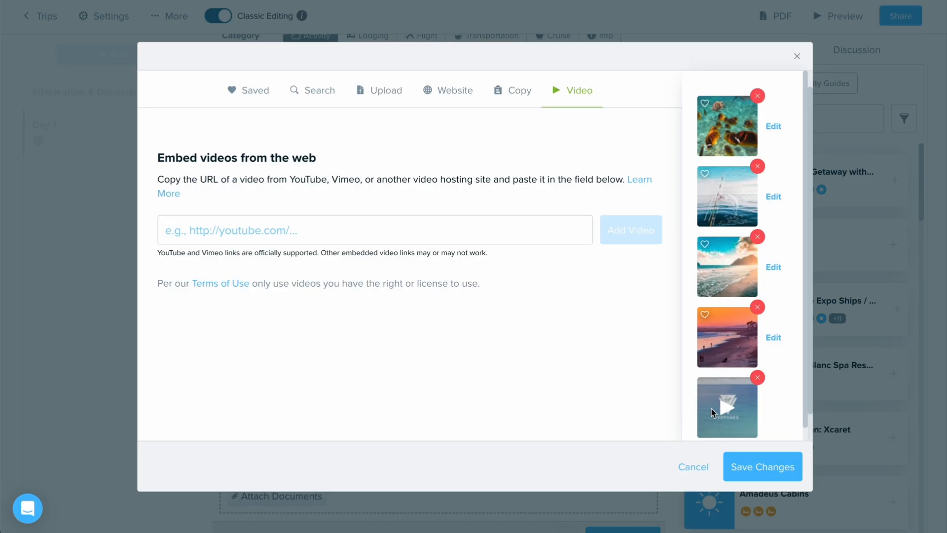
Step: Mark the fishing rods photo as a favorite and check it among the saved images
scroll(550, 288, up, 1)
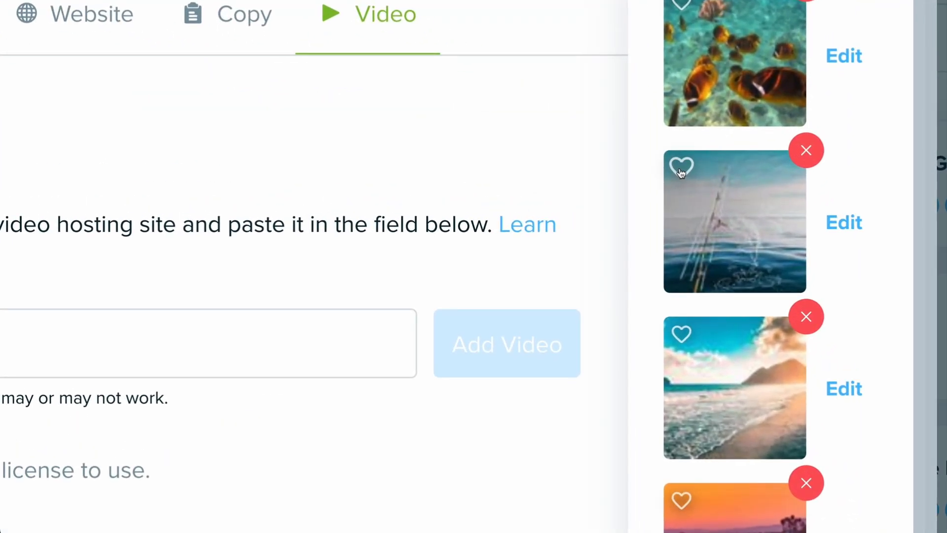
click(680, 170)
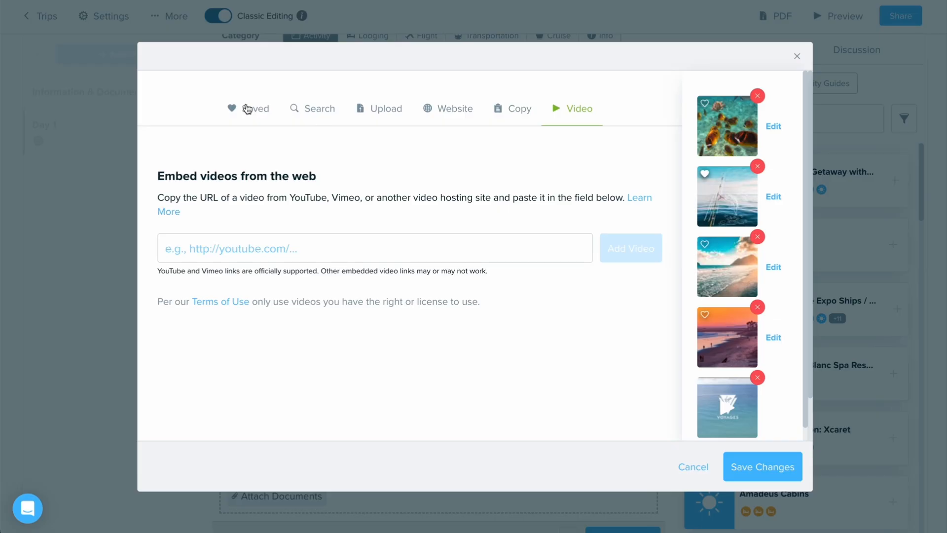
click(247, 109)
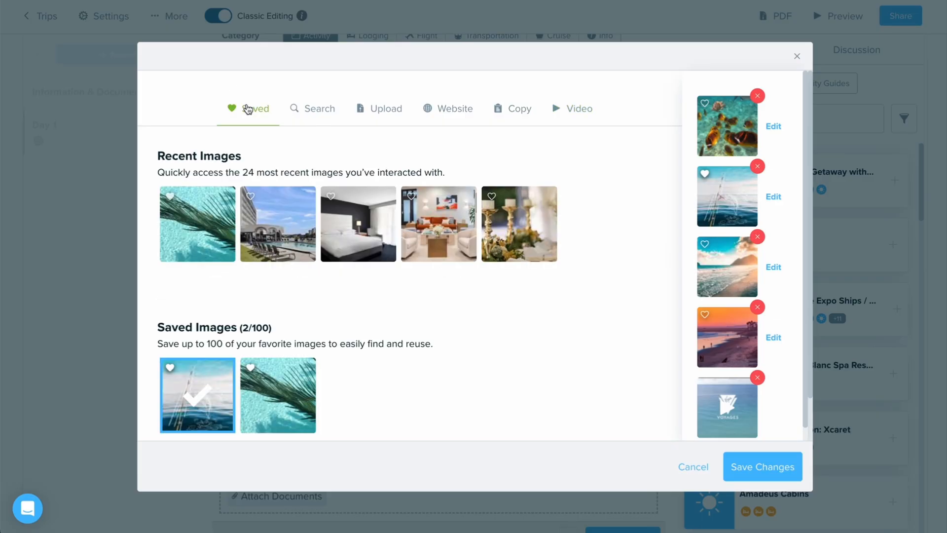
scroll(265, 301, down, 1)
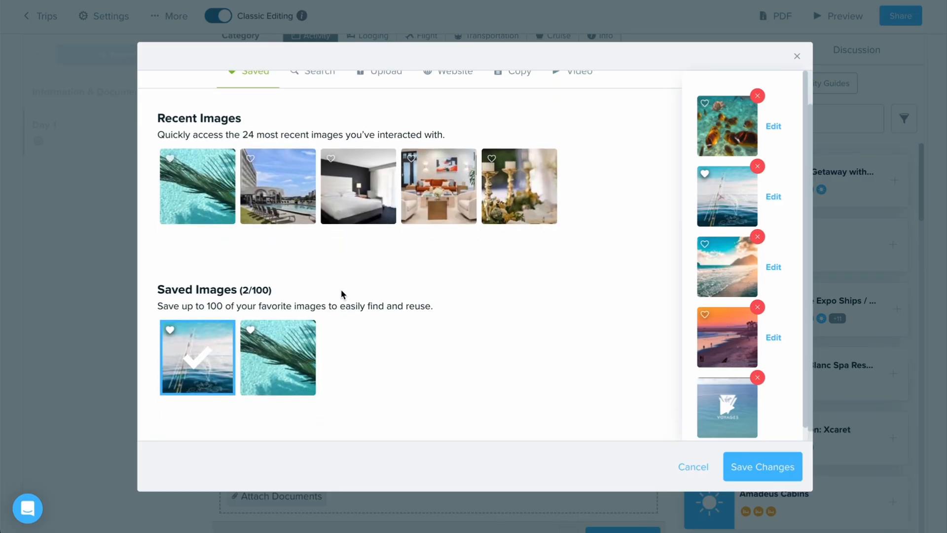
scroll(342, 295, down, 1)
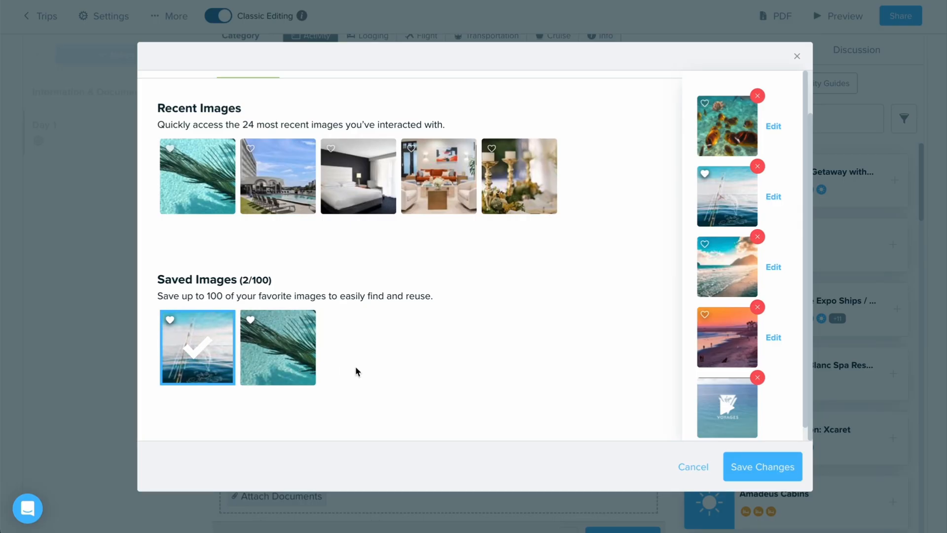
Step: Save the media selection and move the video to the first position in the event's multimedia
click(786, 470)
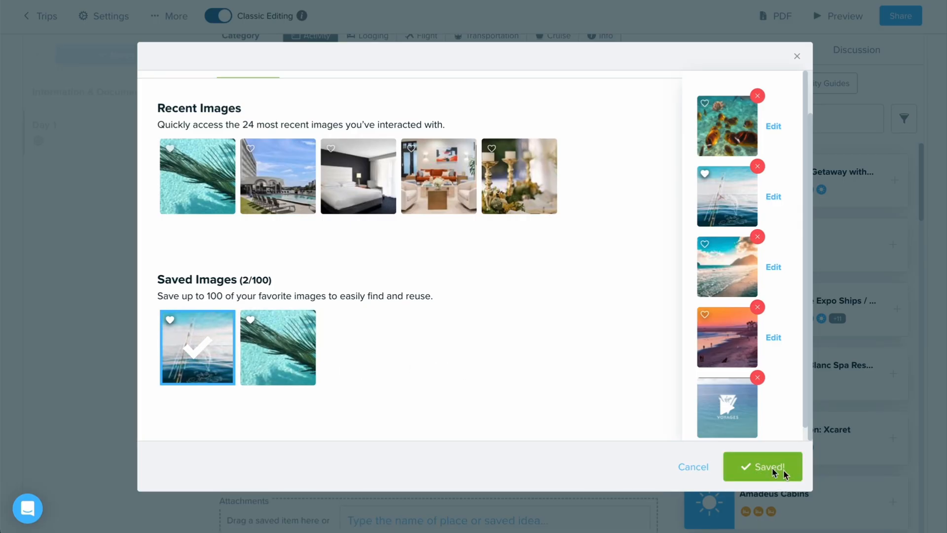
scroll(493, 378, down, 3)
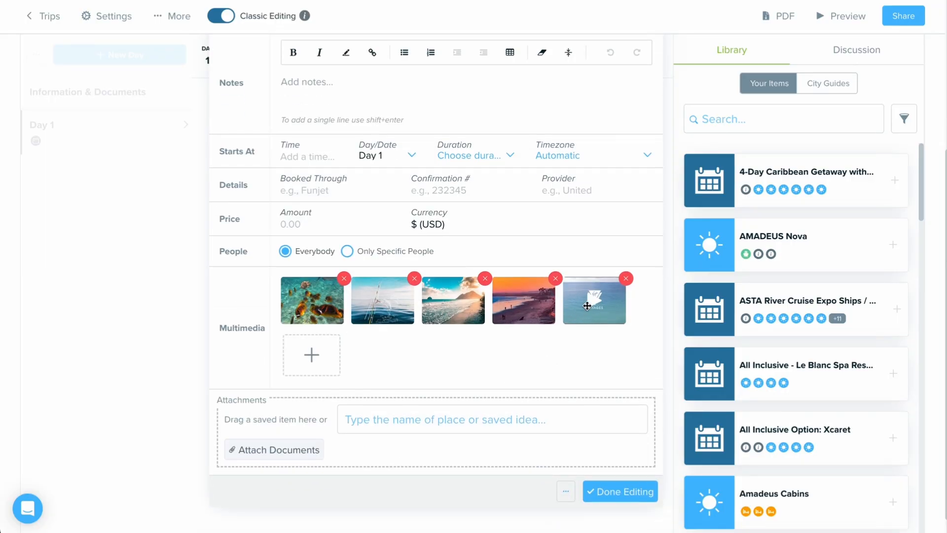
drag(589, 304, 280, 301)
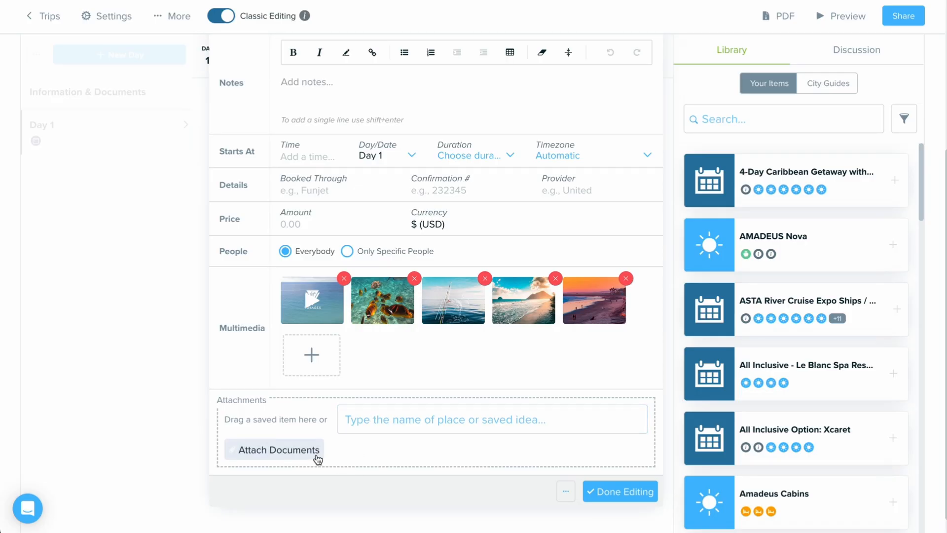
Step: Attach the place "Bimini Islands, The Bahamas" to the event
click(446, 427)
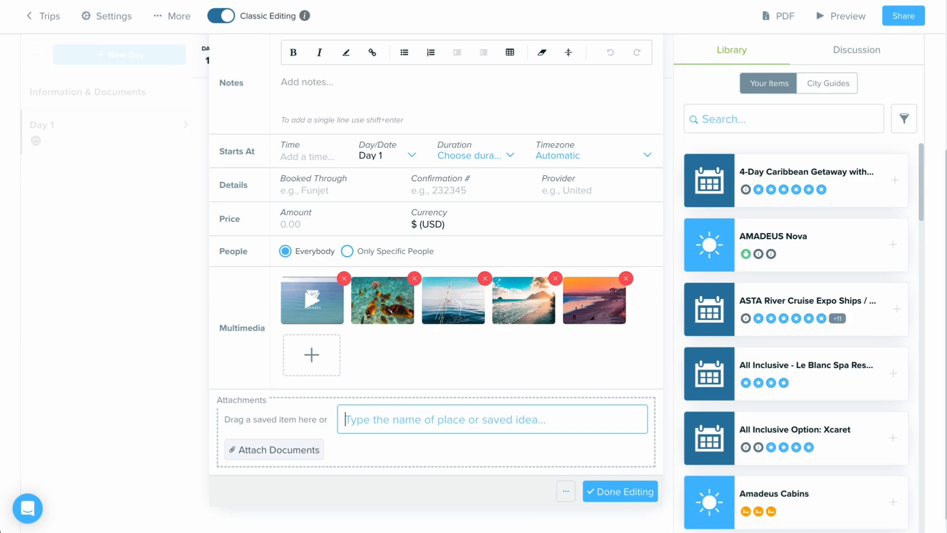
text(Bimin)
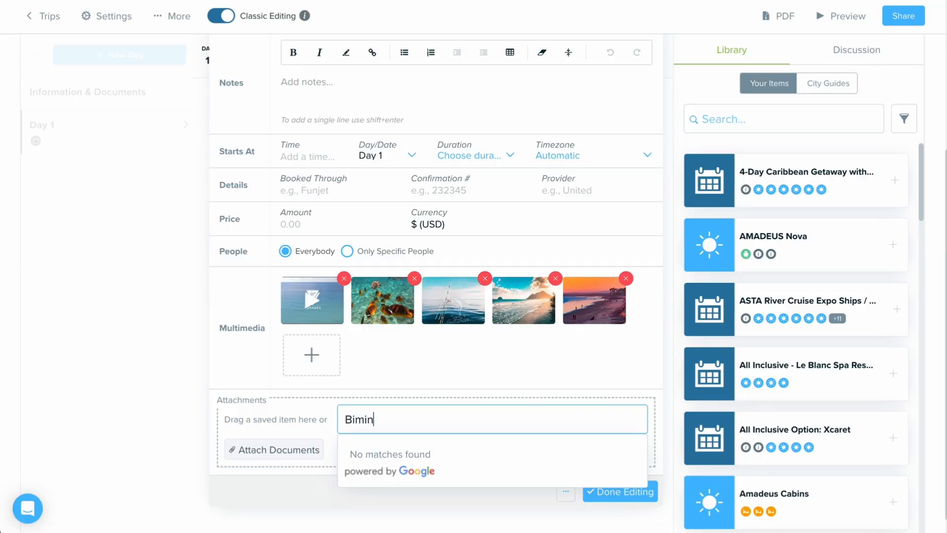
text(i Islands)
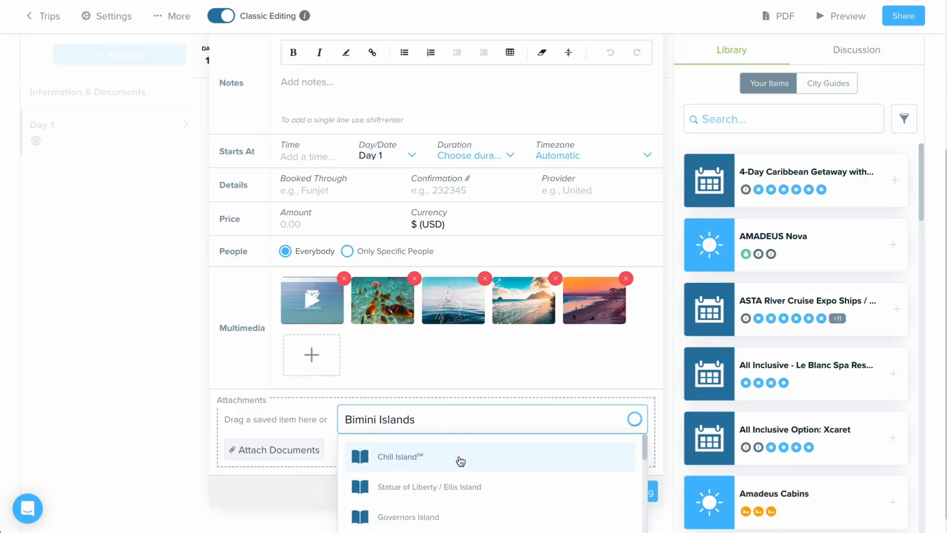
scroll(460, 462, down, 2)
scroll(460, 461, down, 2)
scroll(460, 460, up, 1)
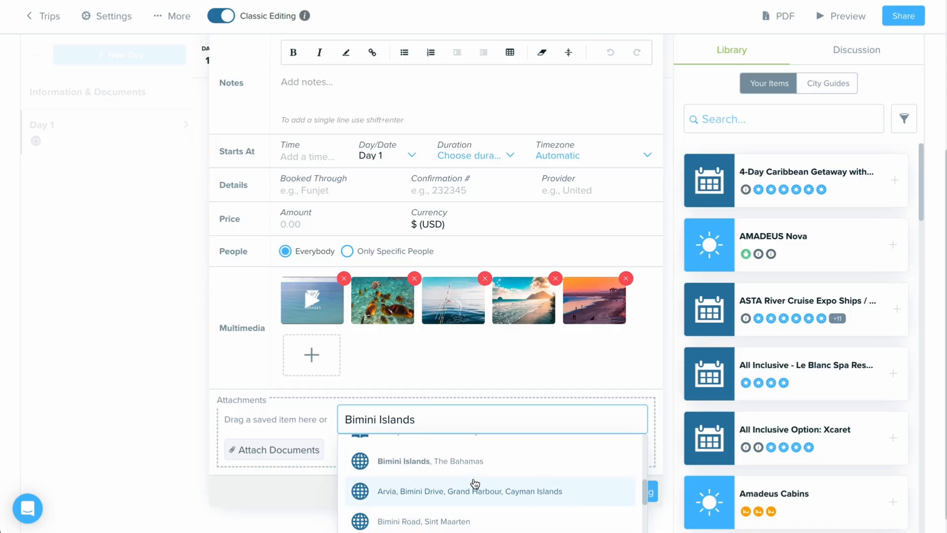
click(475, 472)
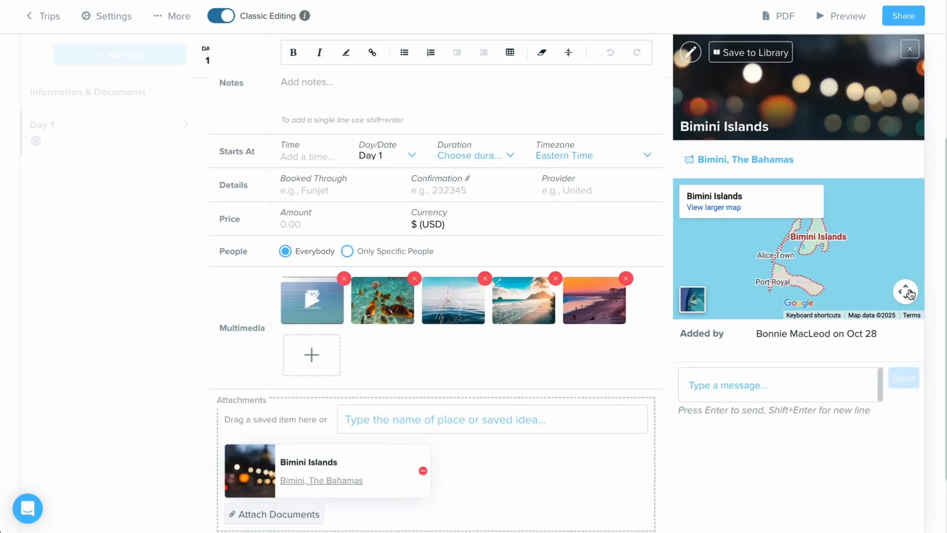
Step: Explore the map of the attached Bimini Islands place by panning around the islands
drag(873, 267, 890, 281)
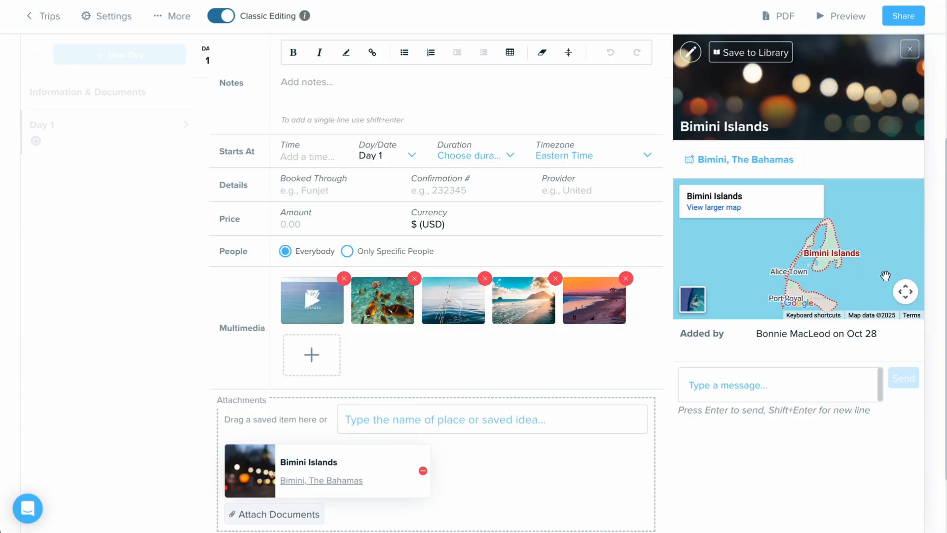
click(906, 291)
click(842, 229)
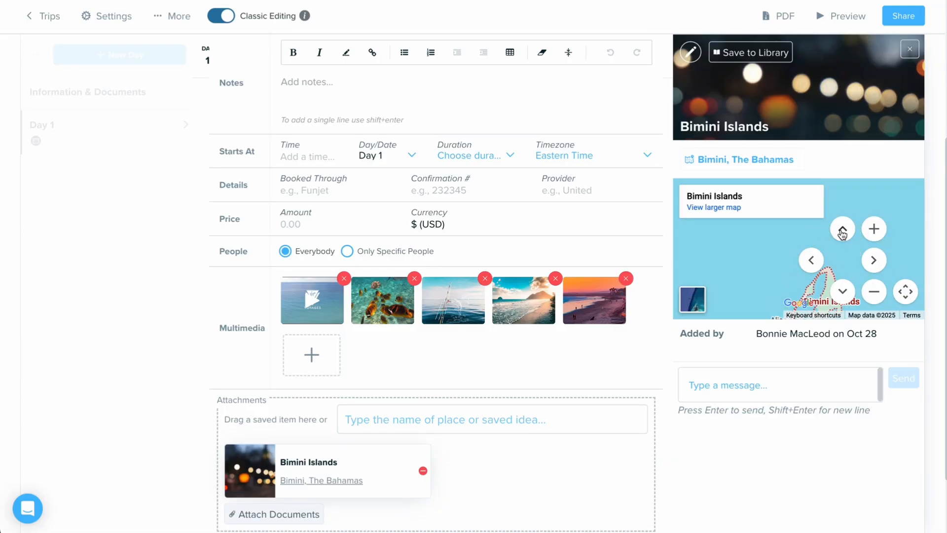
click(846, 293)
mouse_move(892, 232)
mouse_down()
mouse_move(886, 245)
mouse_move(891, 239)
mouse_up()
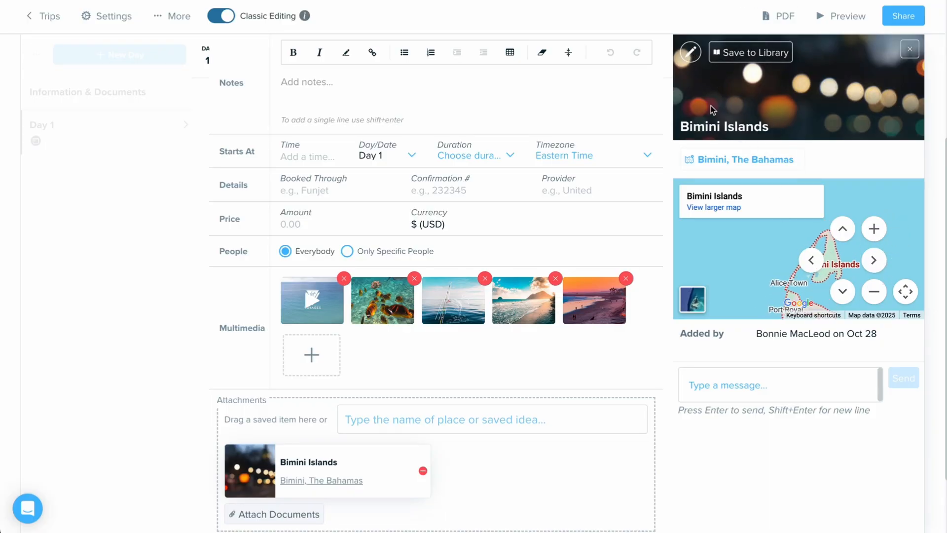
Step: Review the editable details of the attached Bimini Islands place, then finish editing the event
click(691, 52)
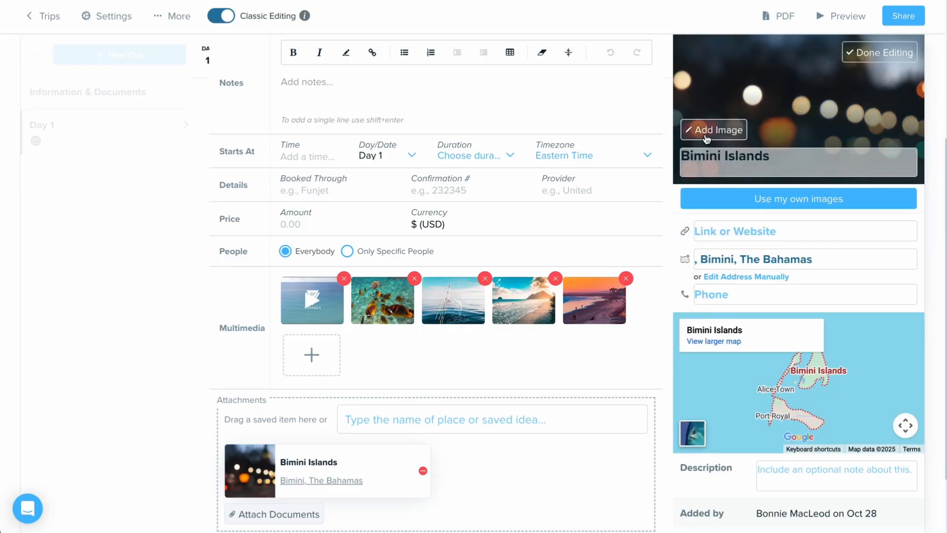
scroll(760, 301, down, 2)
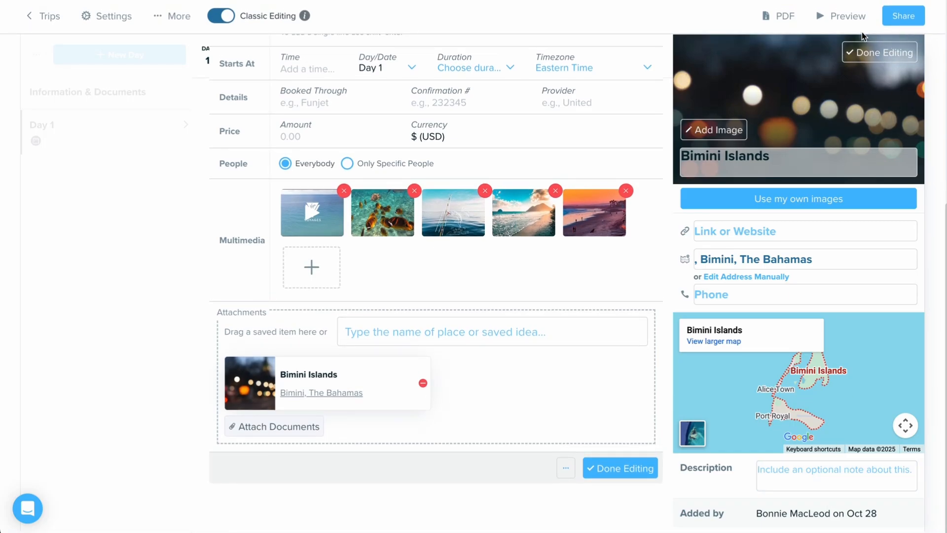
click(886, 61)
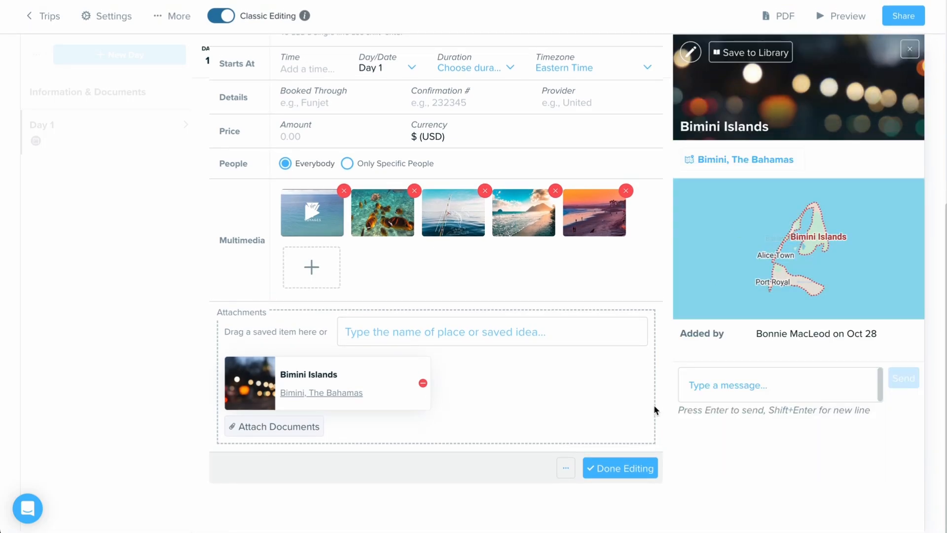
click(625, 471)
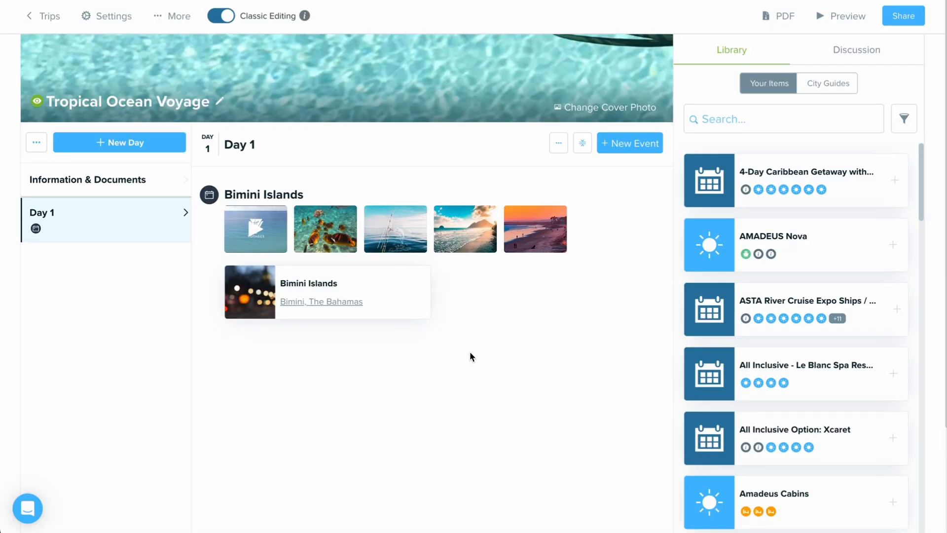
Step: Preview the itinerary in desktop view and browse the Bimini Islands gallery from the video through the photos
click(837, 20)
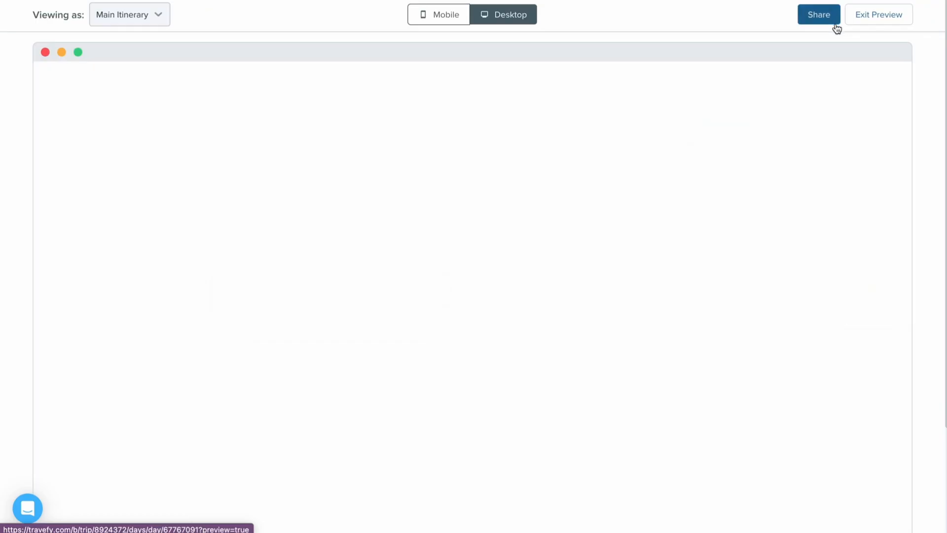
scroll(565, 279, down, 3)
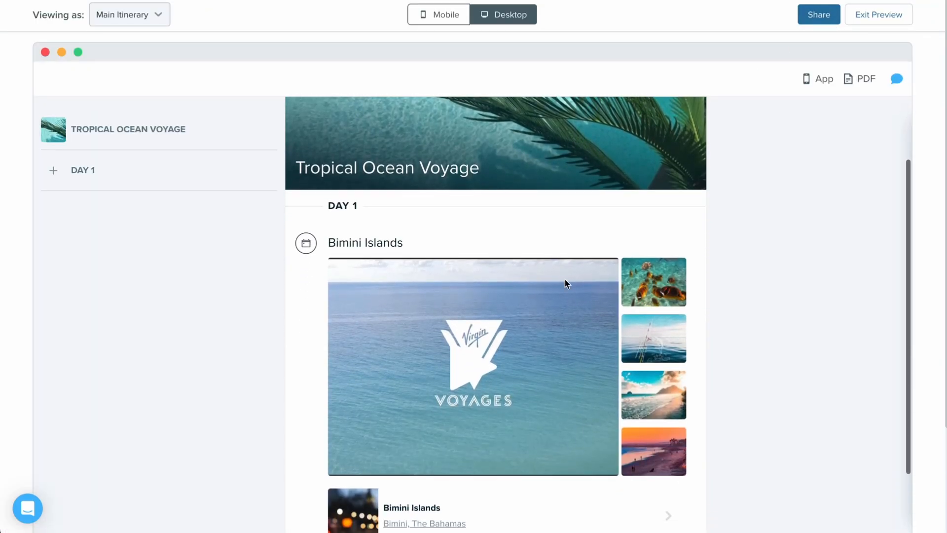
click(501, 353)
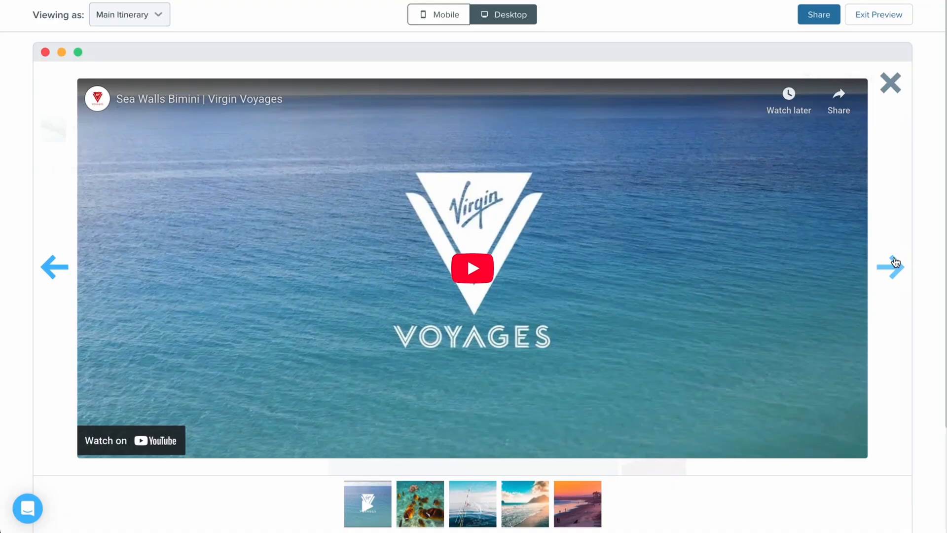
click(896, 262)
click(895, 261)
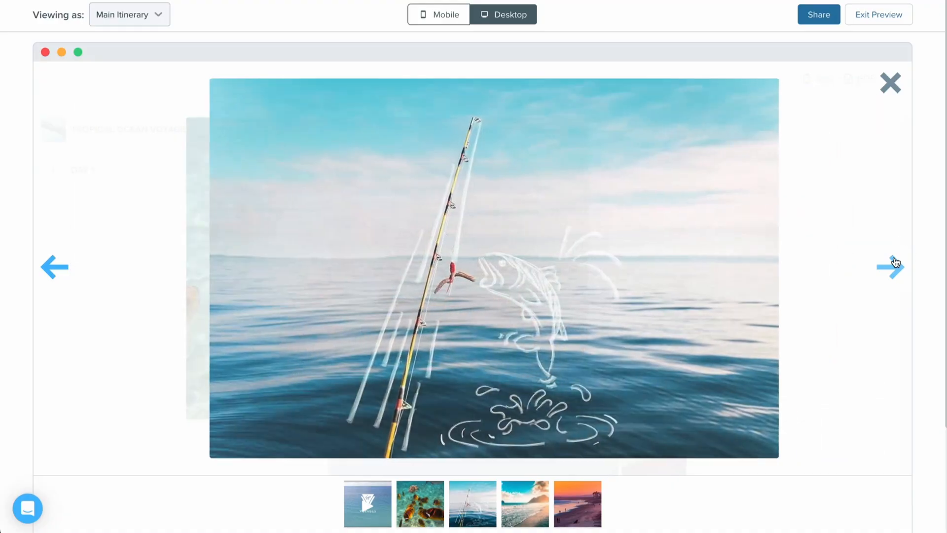
click(896, 262)
click(896, 261)
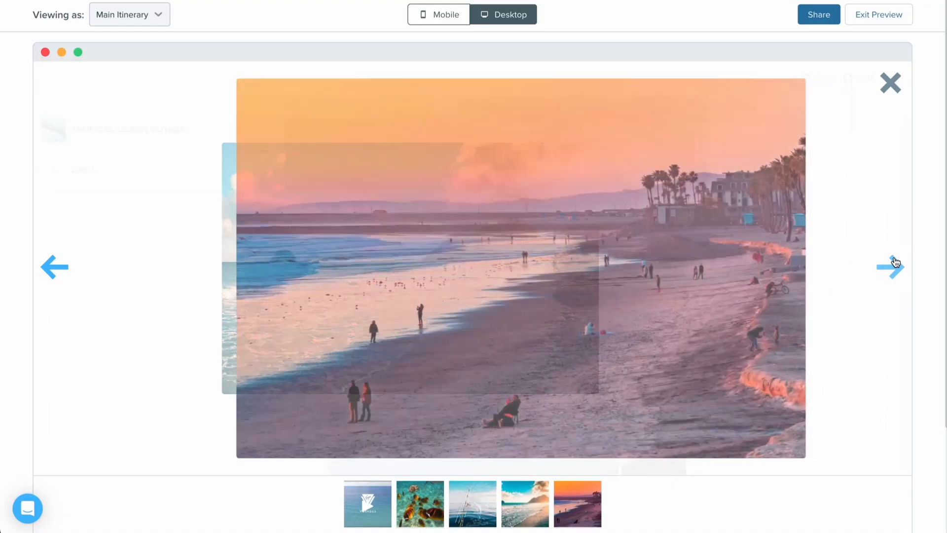
click(890, 84)
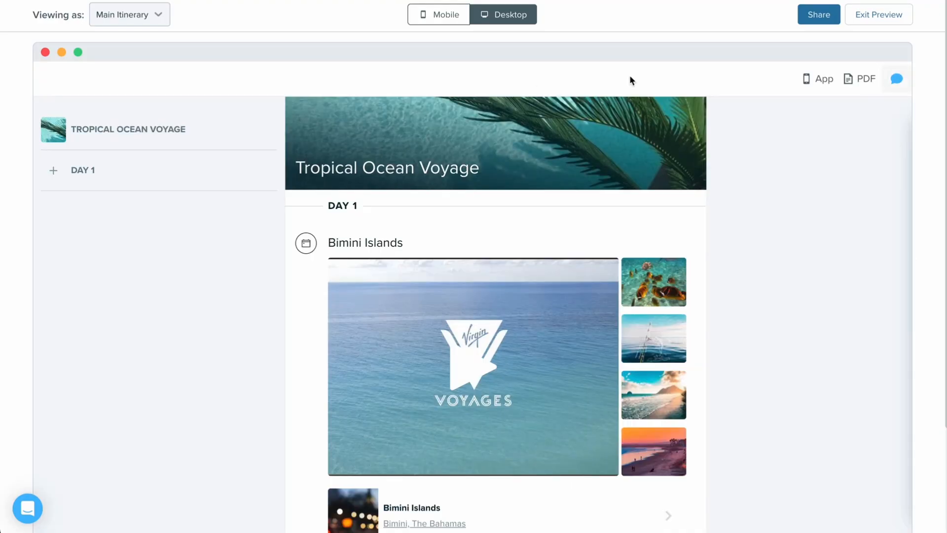
Step: Examine the itinerary in the mobile preview, browsing the Bimini Islands video and photos in its gallery
click(440, 14)
click(474, 269)
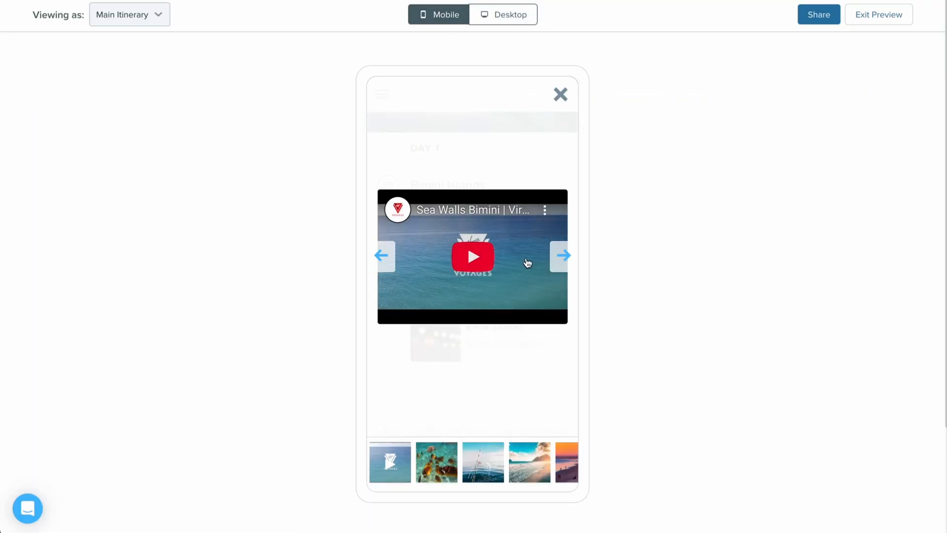
click(561, 255)
click(562, 256)
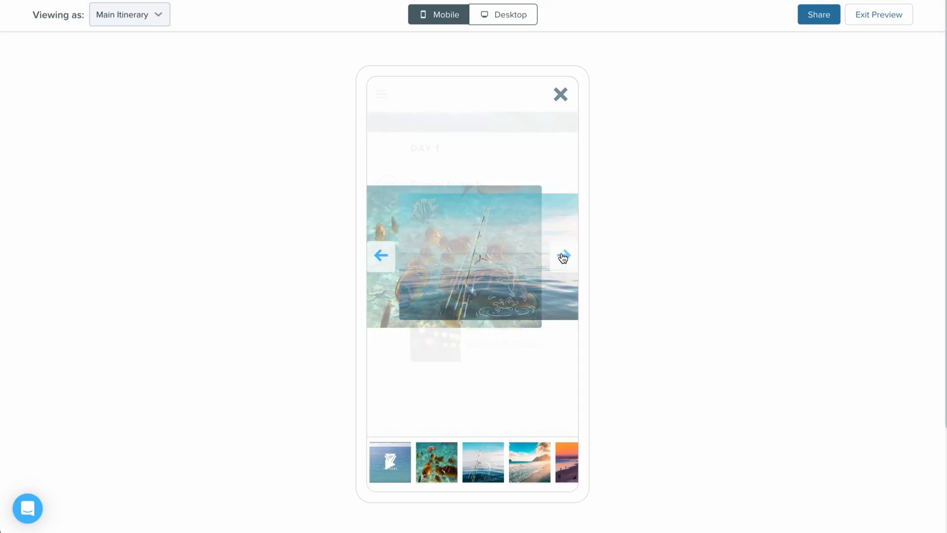
click(562, 256)
click(563, 256)
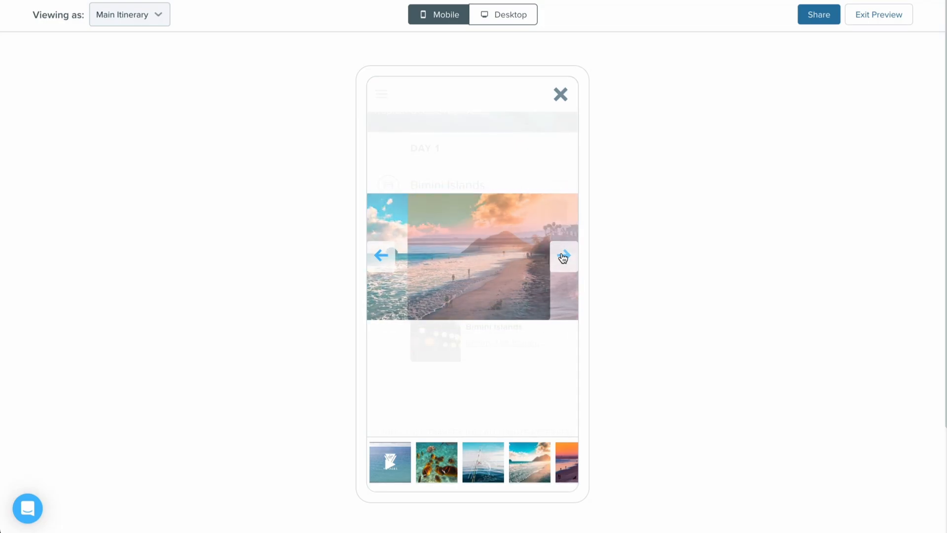
click(560, 95)
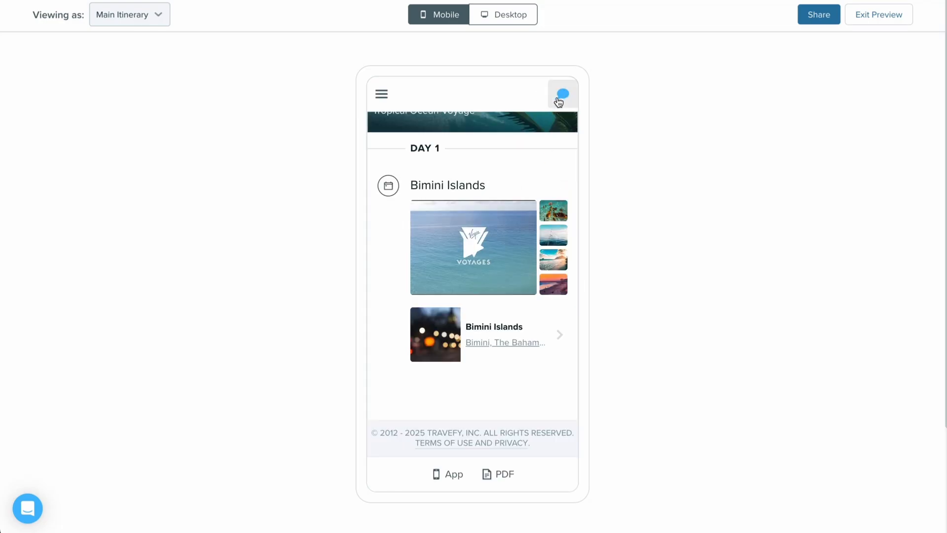
scroll(534, 158, up, 3)
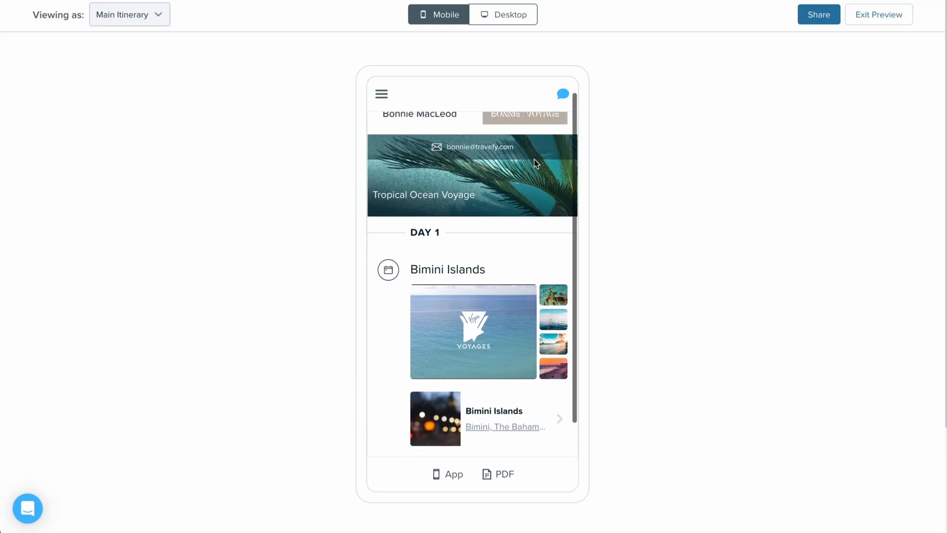